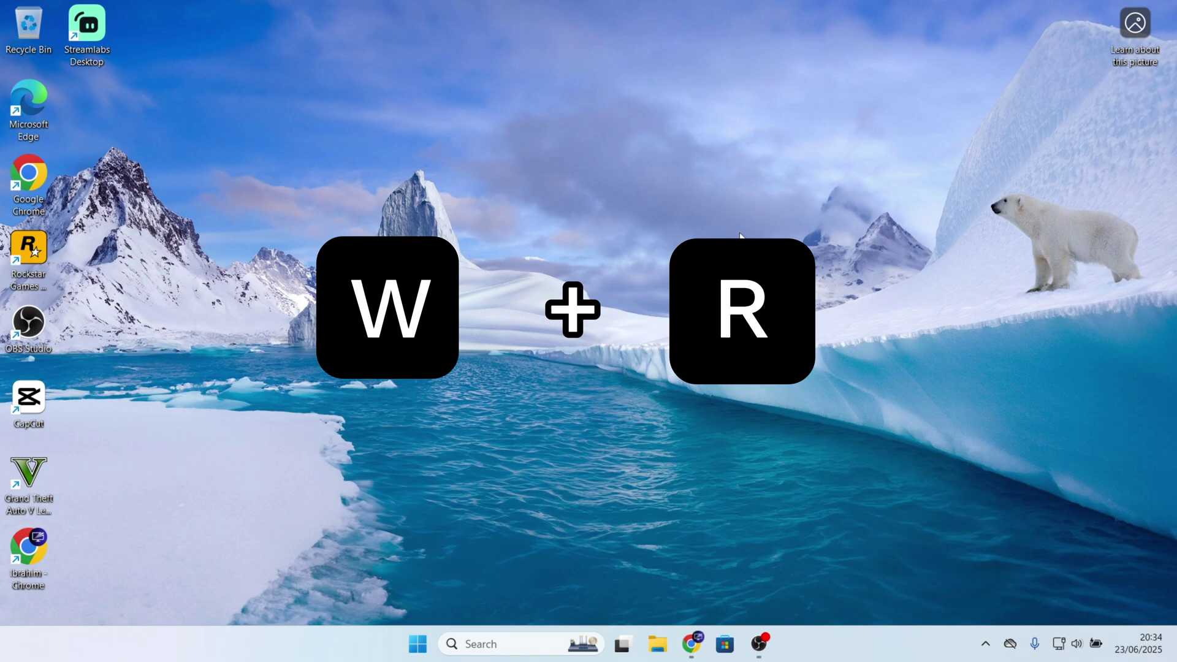
Run wsreset from the Run dialog to clear the Microsoft Store cache
key(super+r)
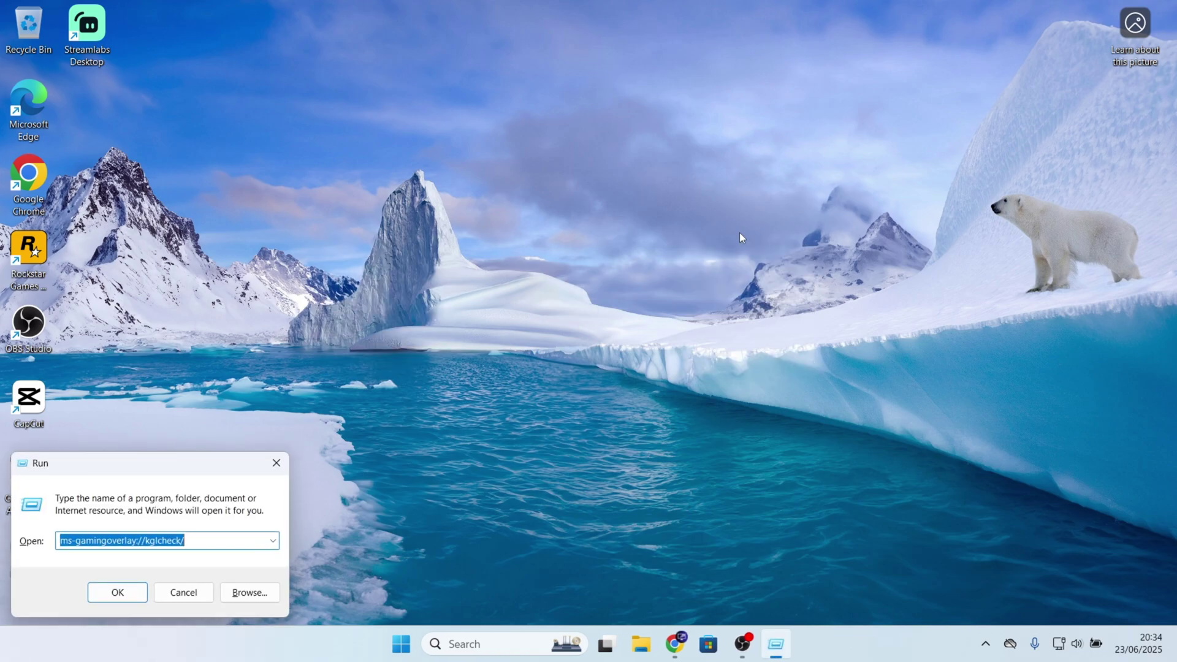
text(wsreset)
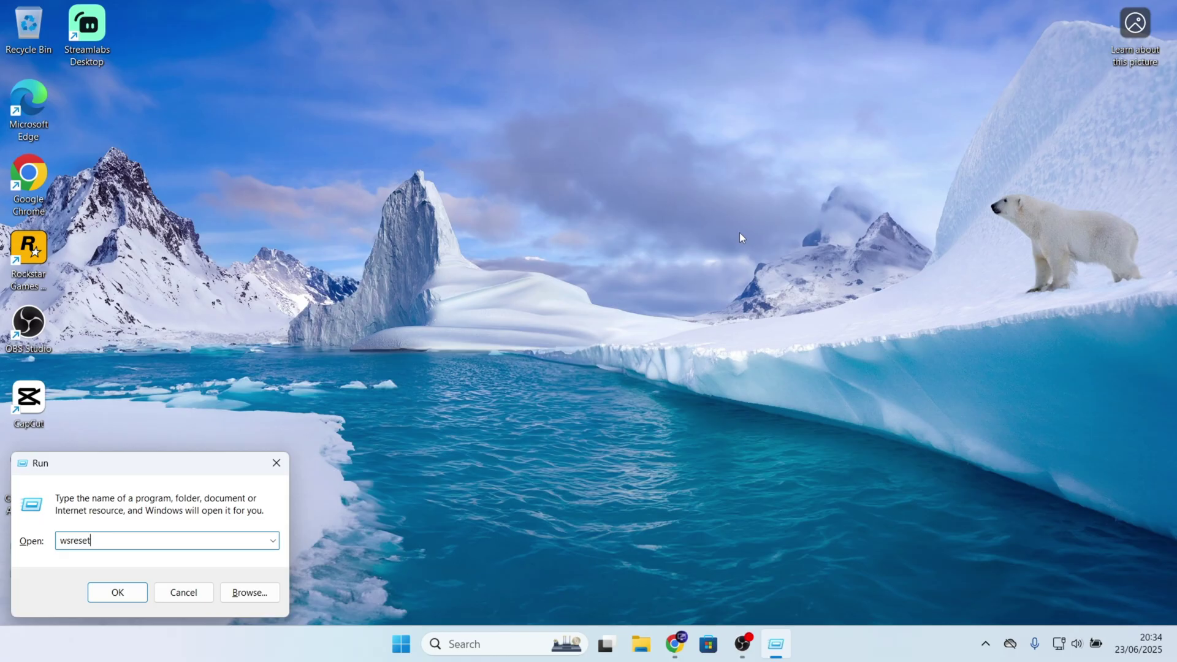
key(Return)
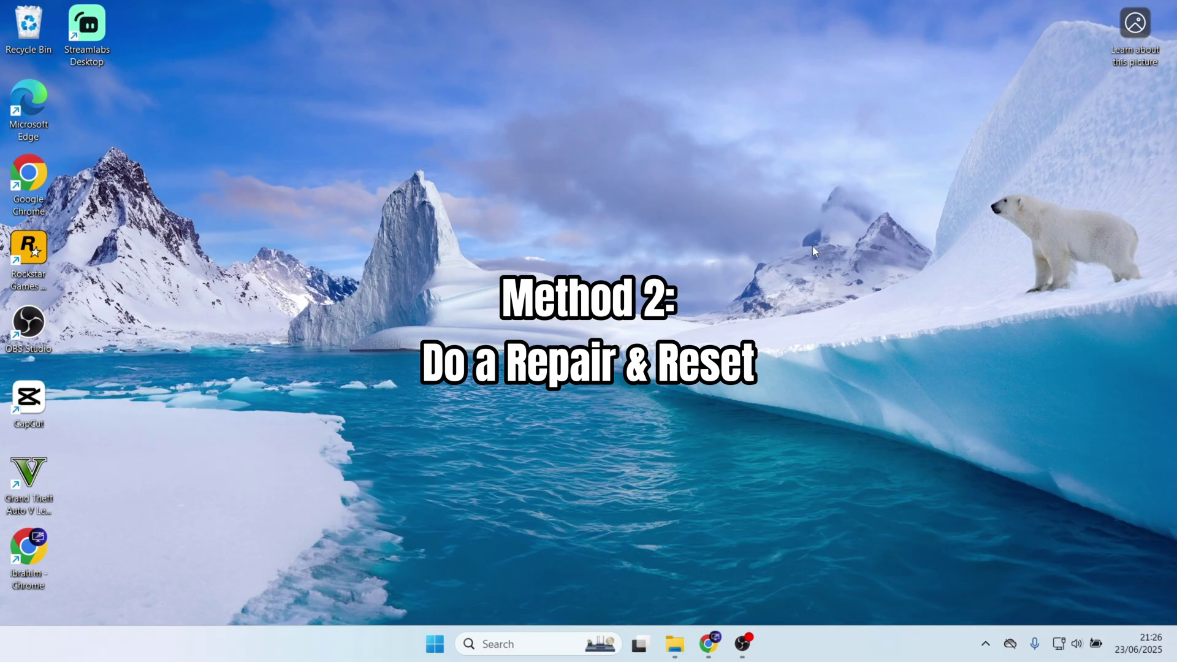
In Settings, go to Apps > Installed apps and open the System components list
click(435, 652)
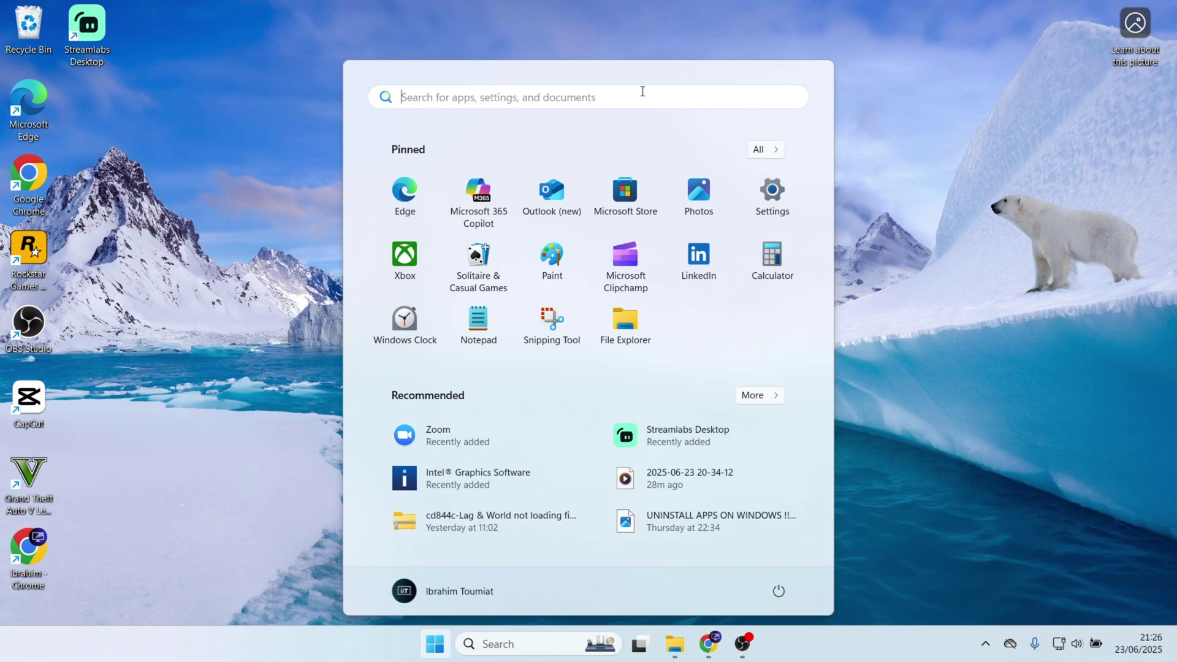
click(773, 209)
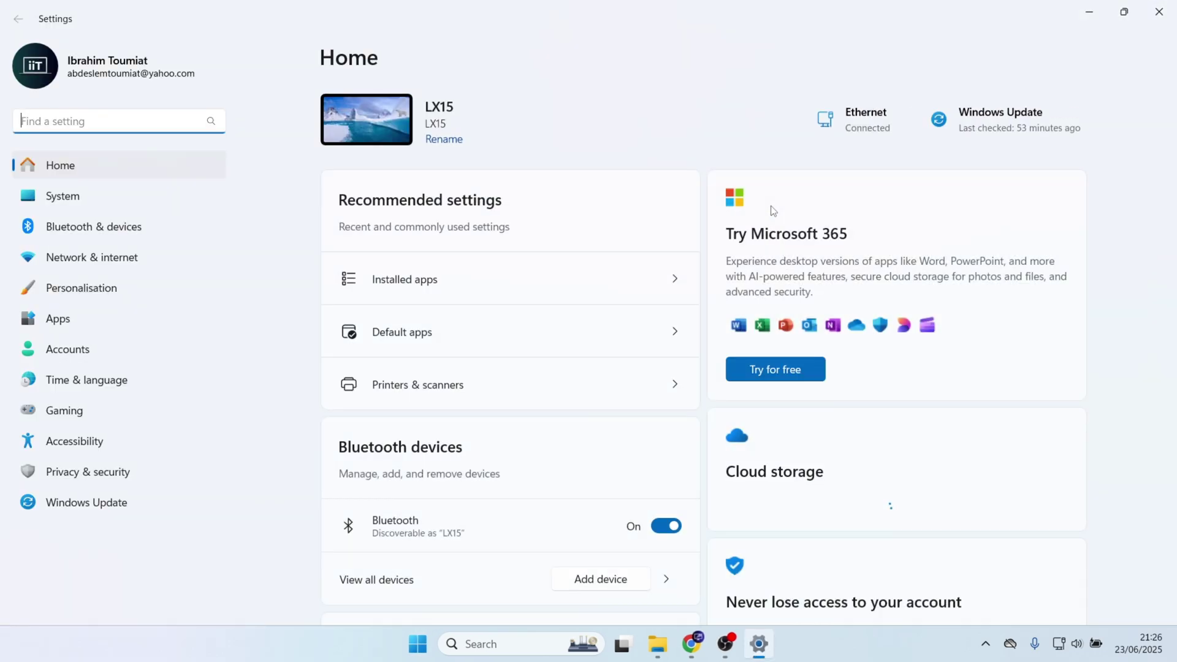
click(178, 320)
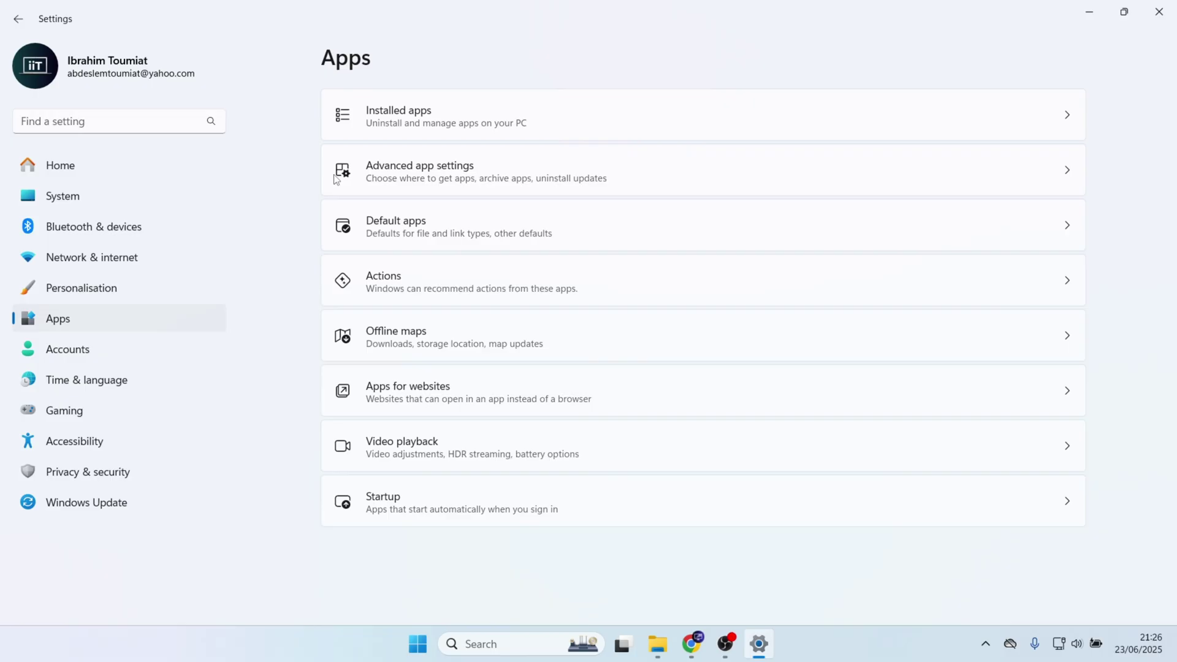
click(460, 112)
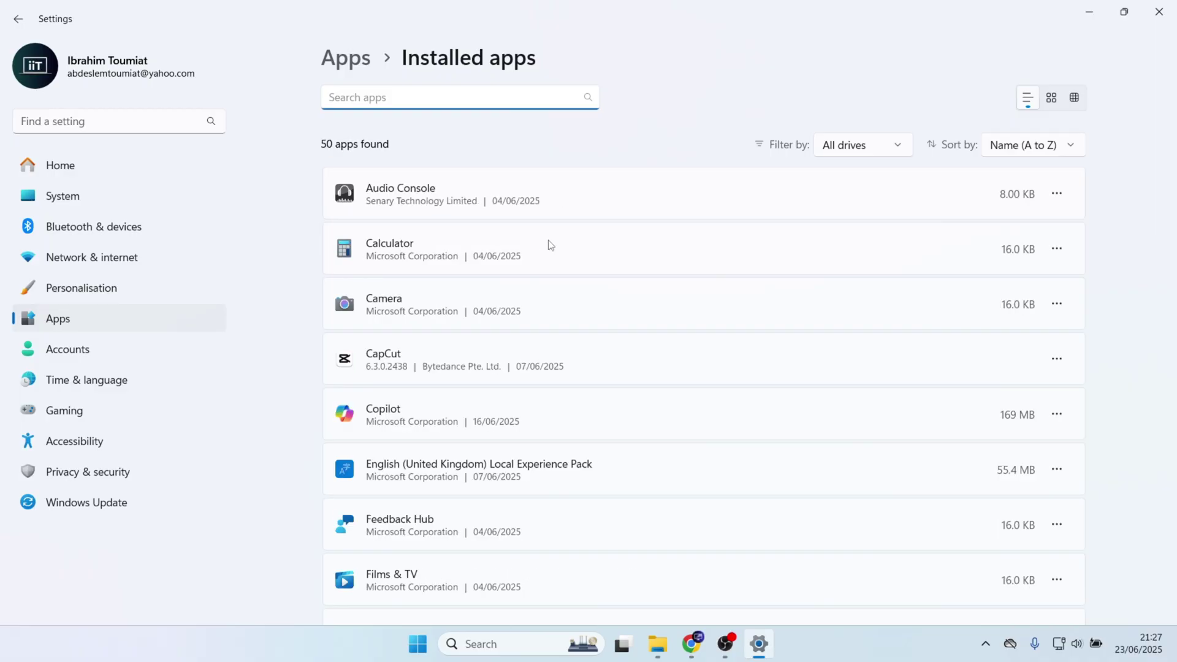
scroll(550, 245, down, 15)
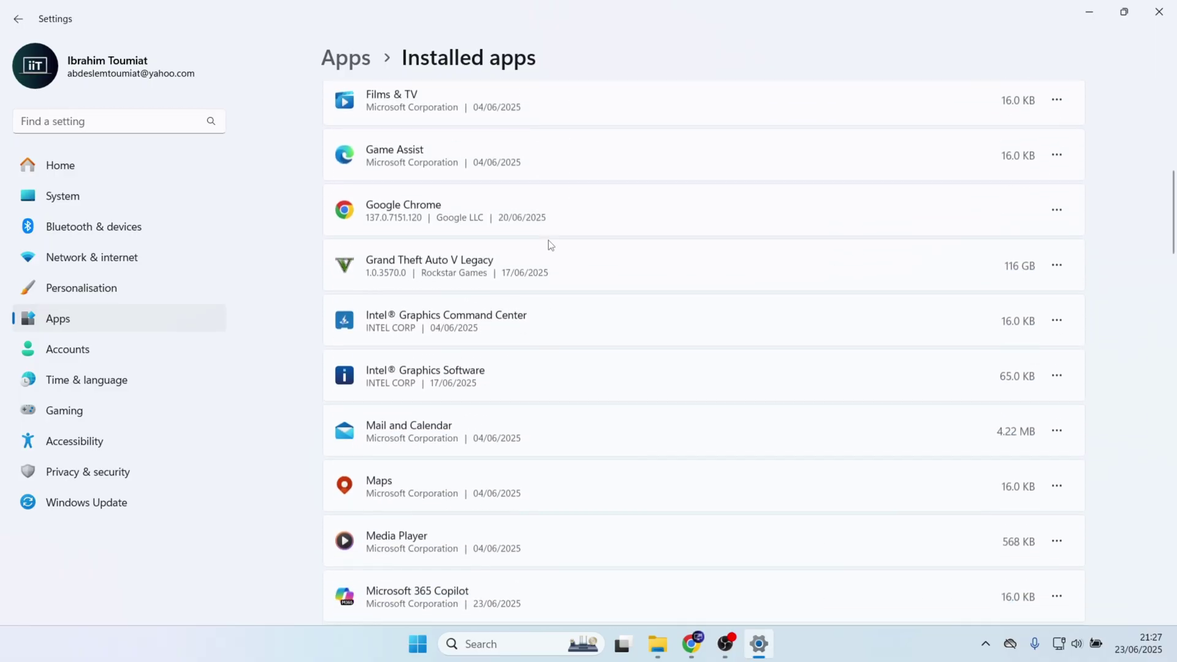
scroll(587, 351, down, 20)
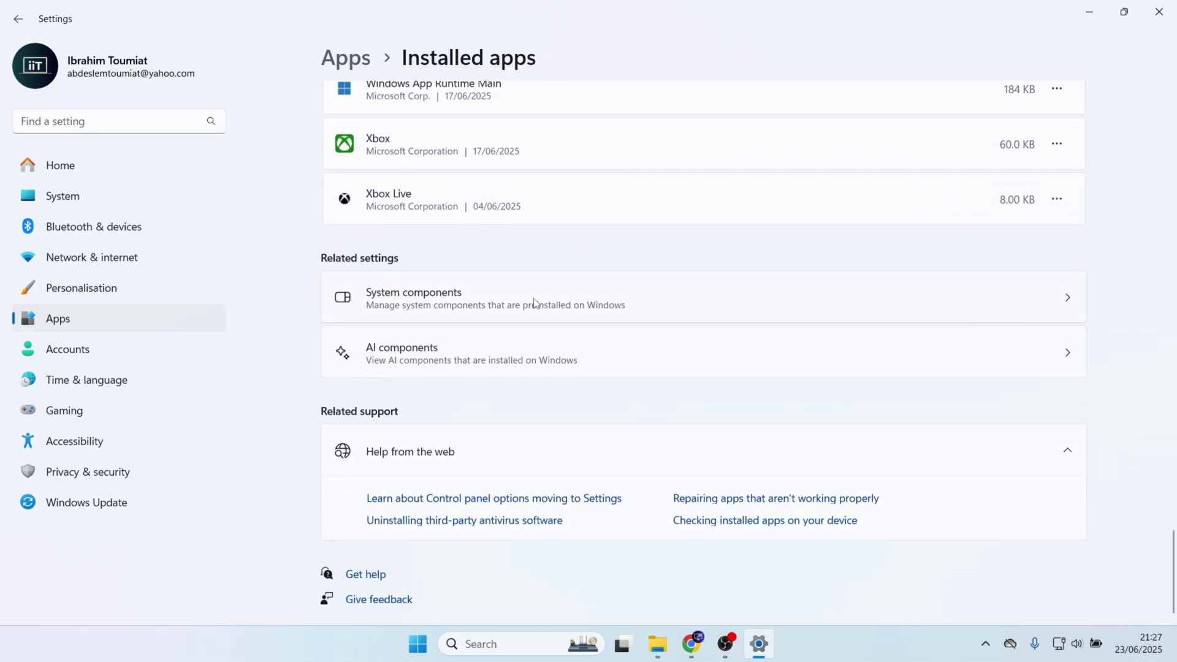
click(494, 306)
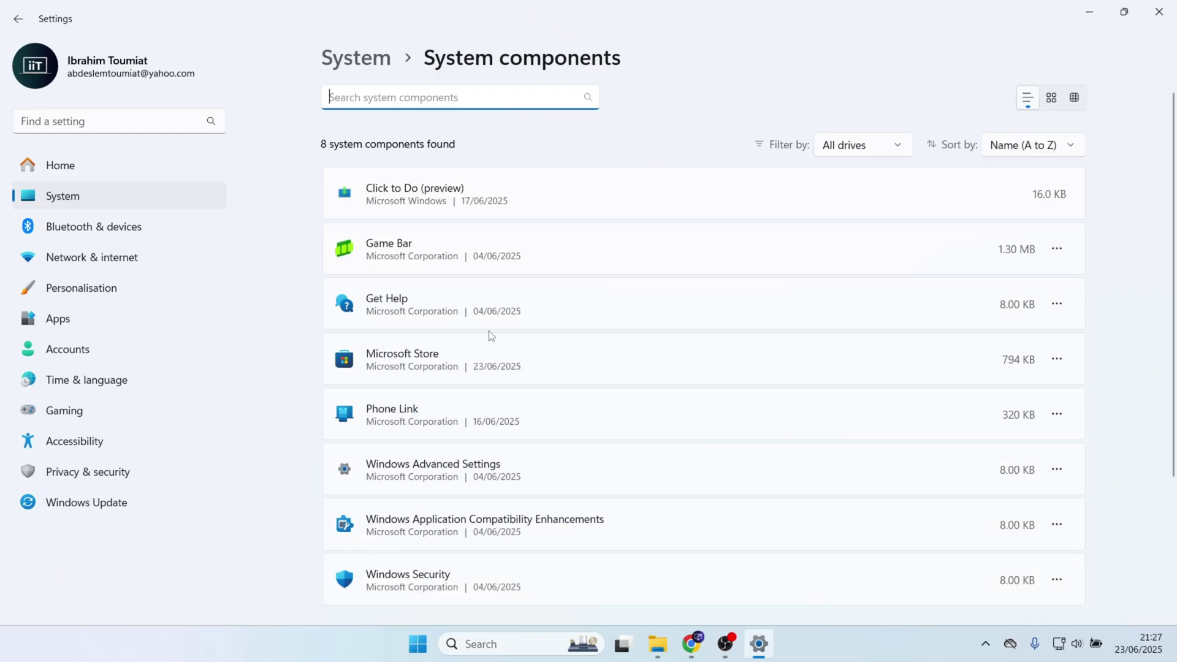
Open the Advanced options page for the Microsoft Store component
click(1059, 361)
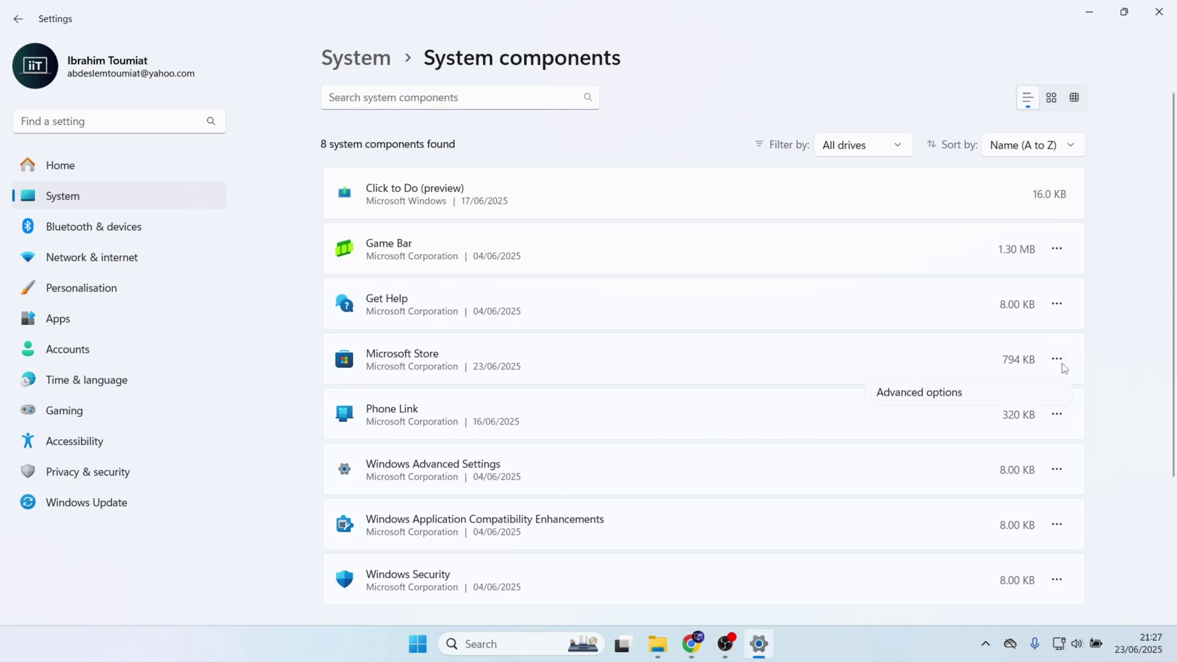
click(960, 398)
scroll(722, 365, down, 10)
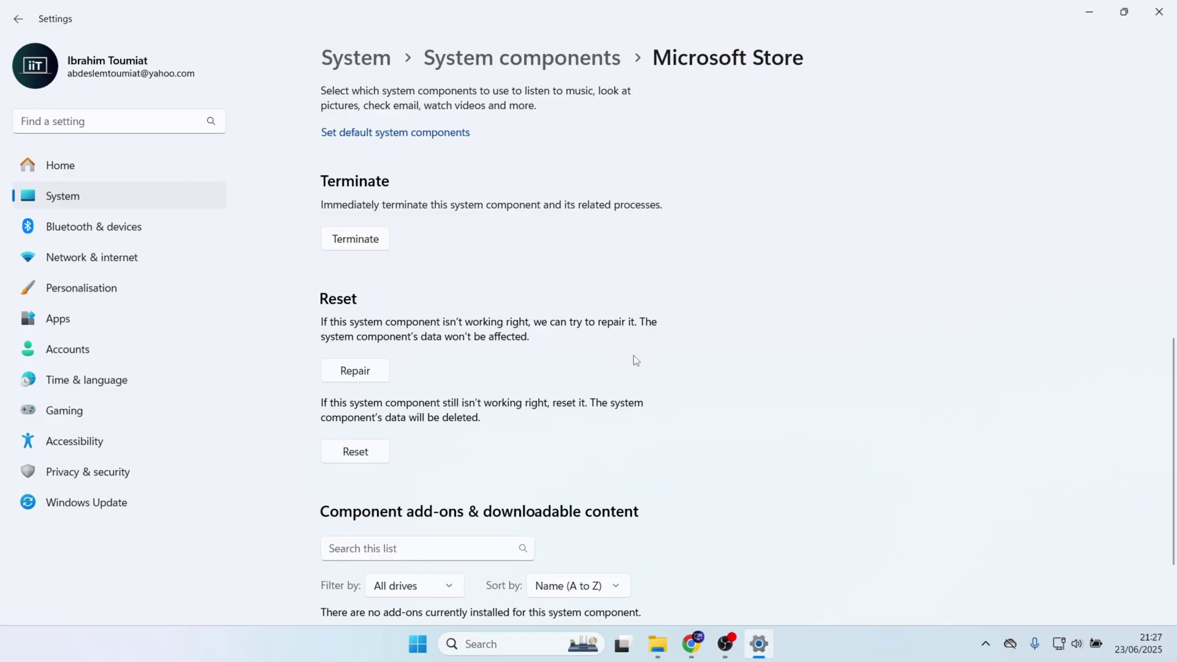
Repair Microsoft Store, then reset it and confirm deleting its data
click(357, 374)
click(351, 452)
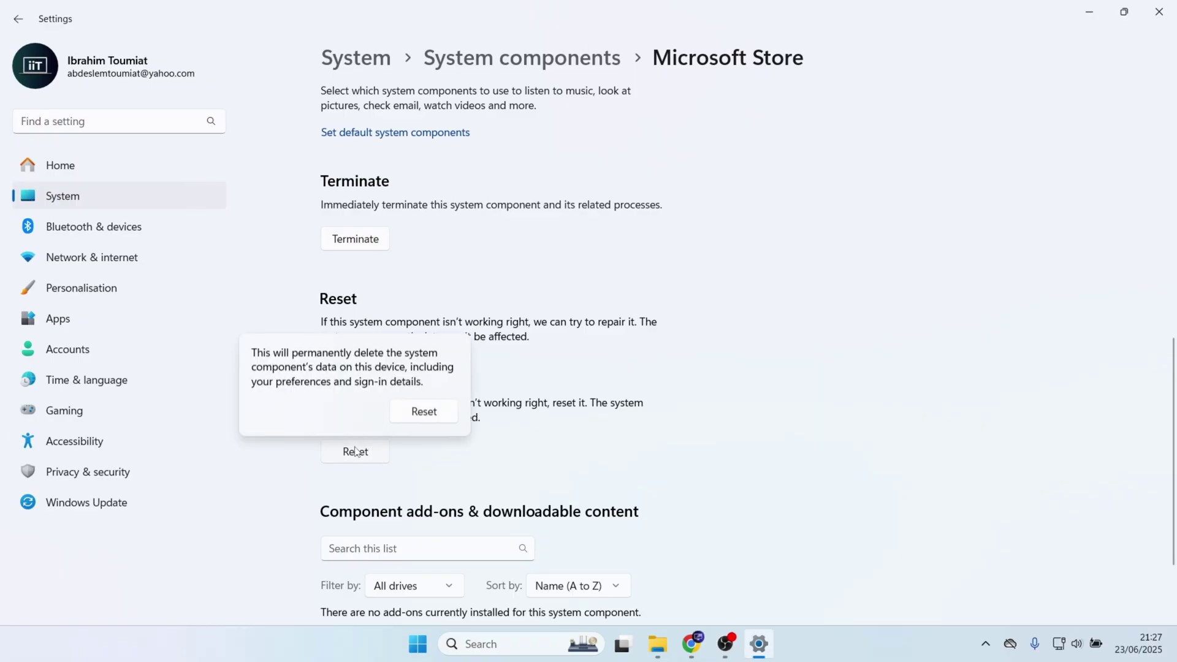
click(421, 412)
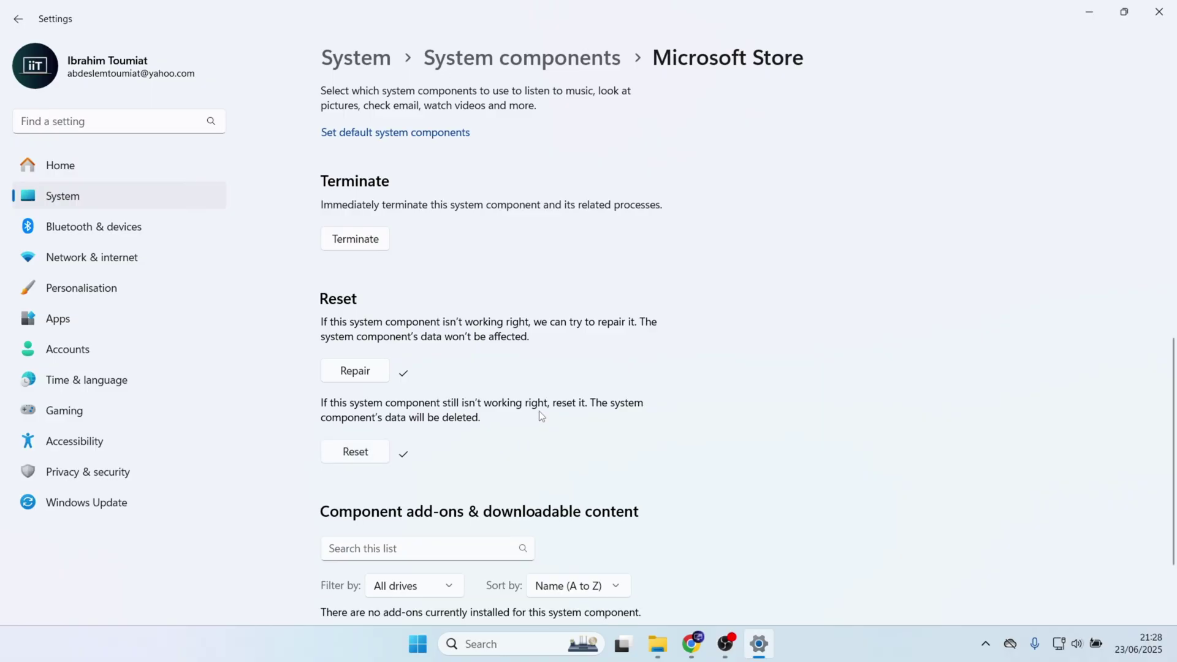
Minimize Settings and launch Microsoft Store by searching 'microsoft' in Windows Search
click(1075, 6)
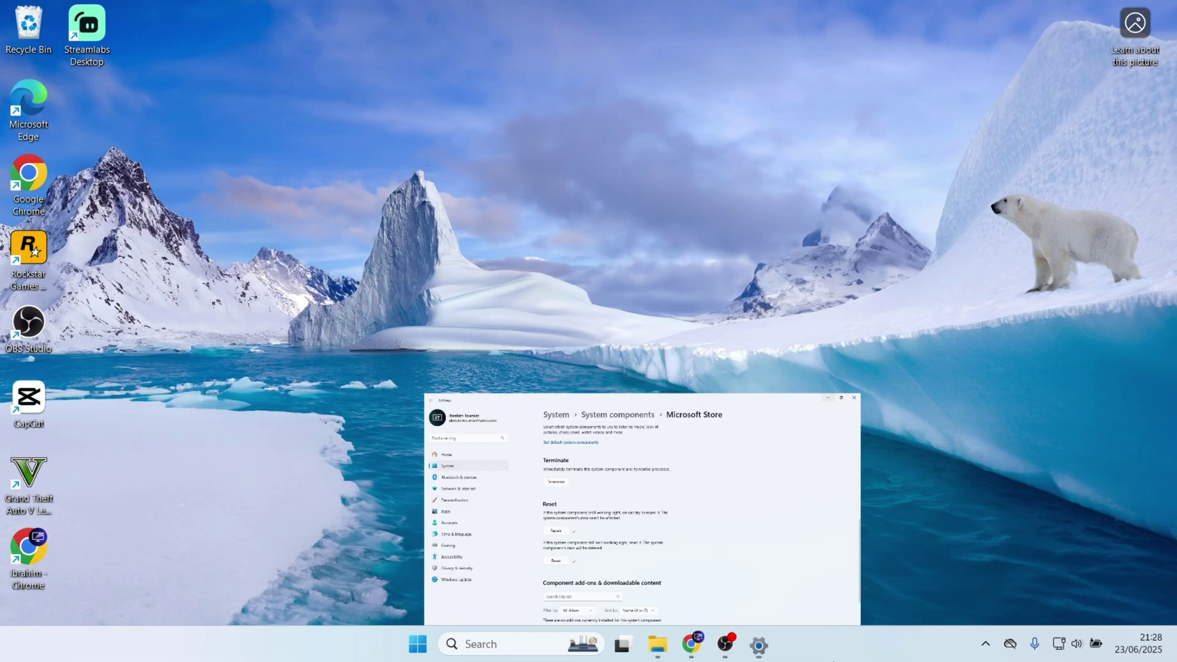
click(530, 637)
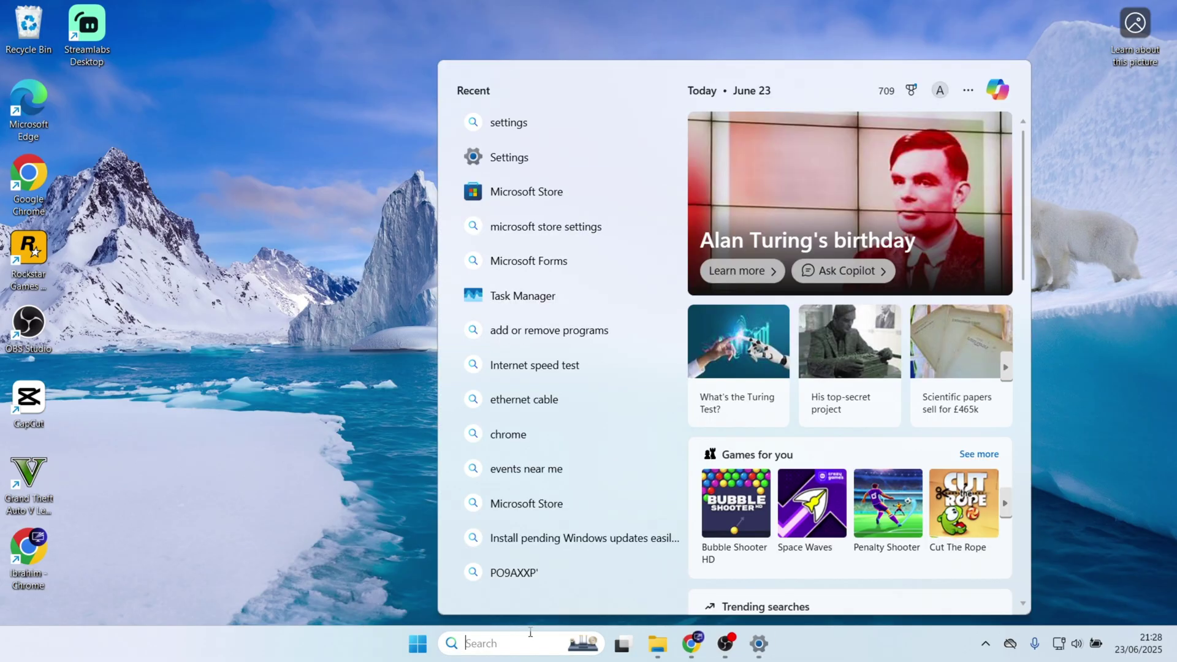
text(microsoft)
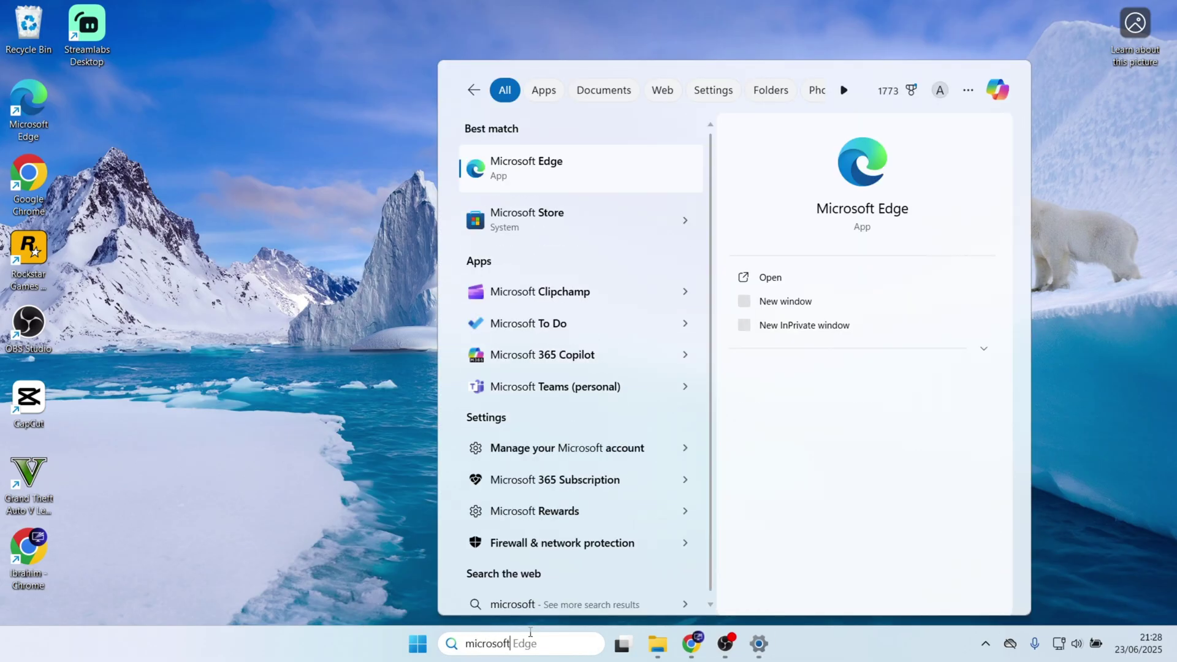
click(581, 228)
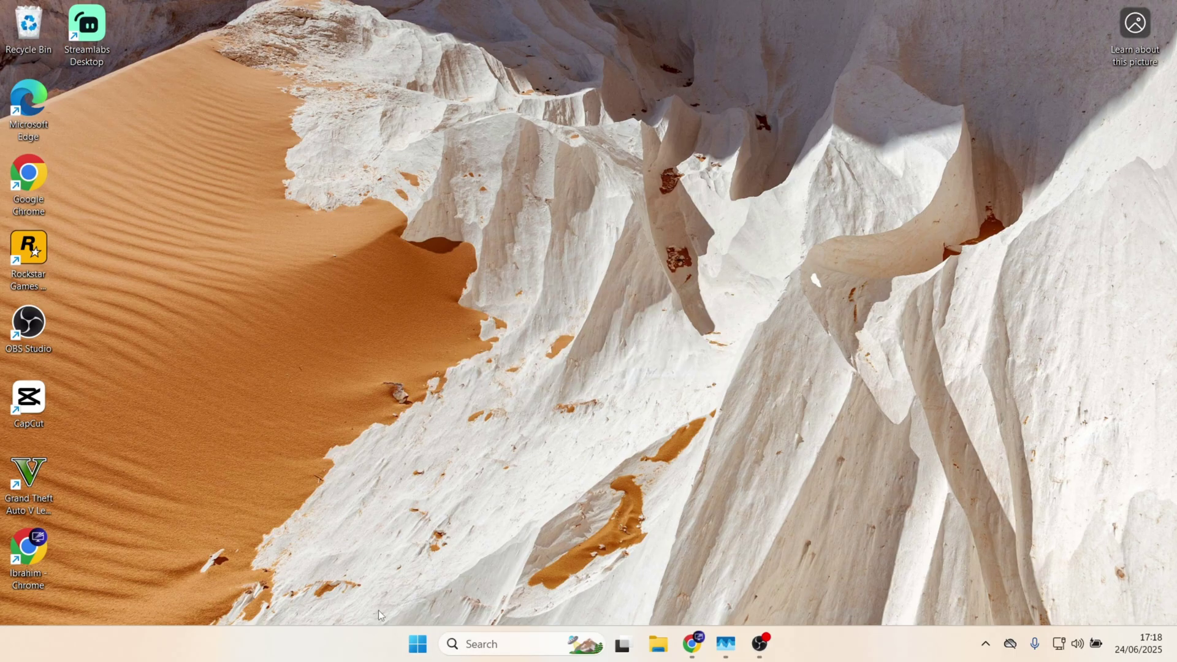
Sync the clock now from Settings > Time & language > Date & time
click(416, 644)
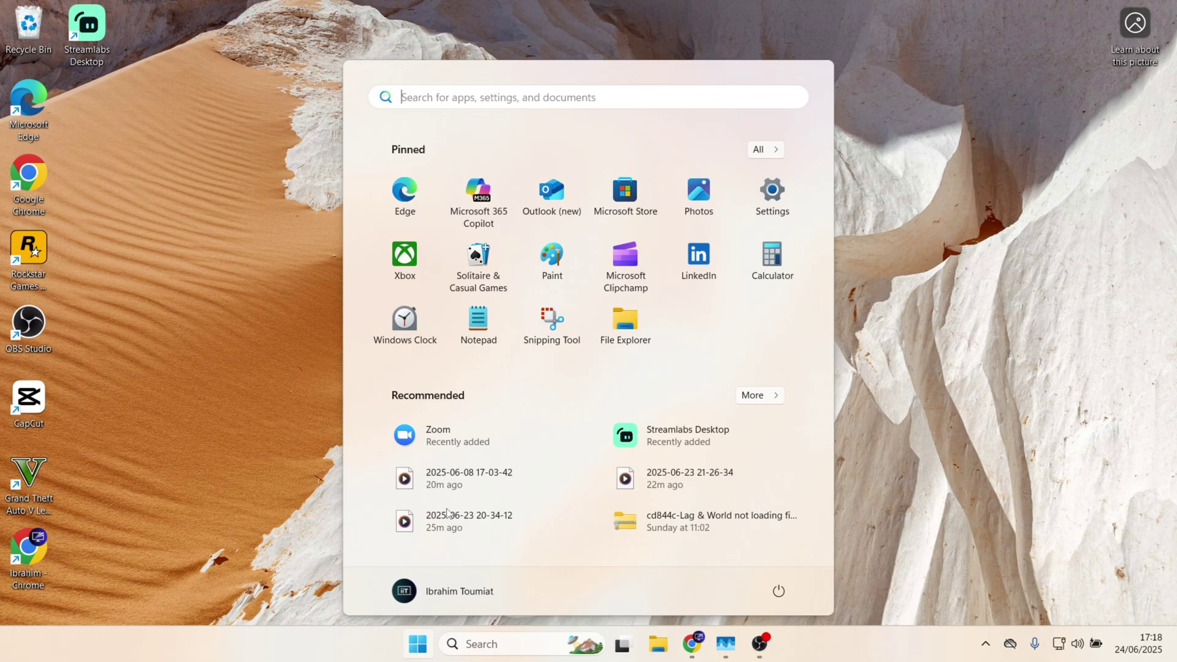
click(774, 195)
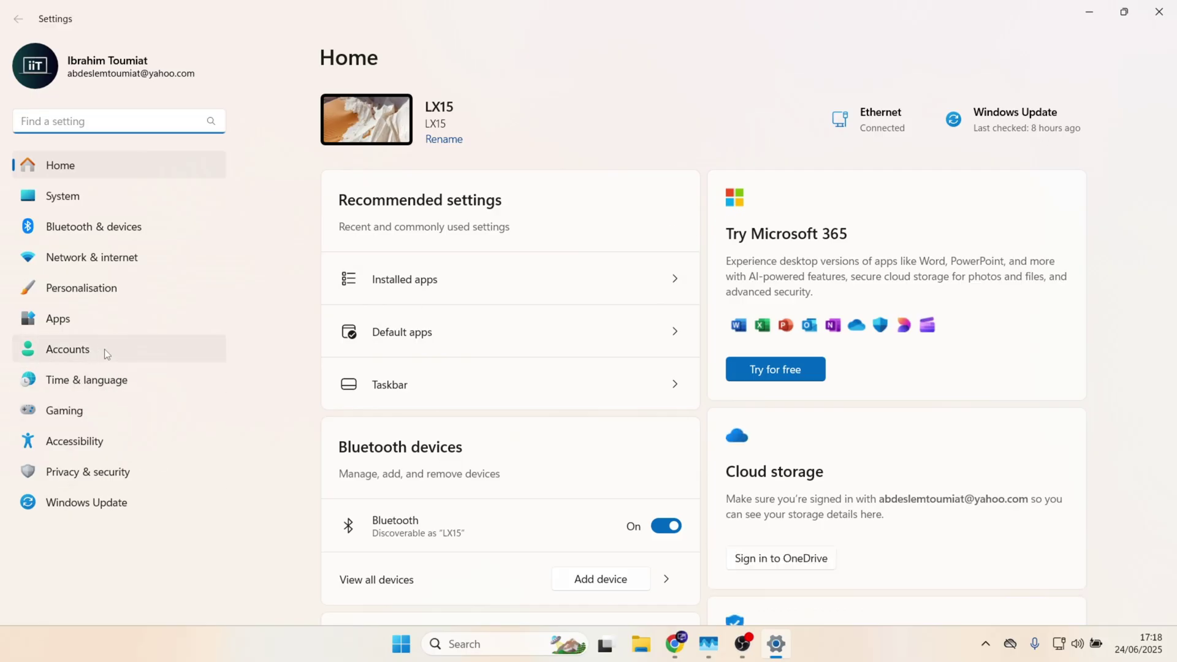
click(108, 376)
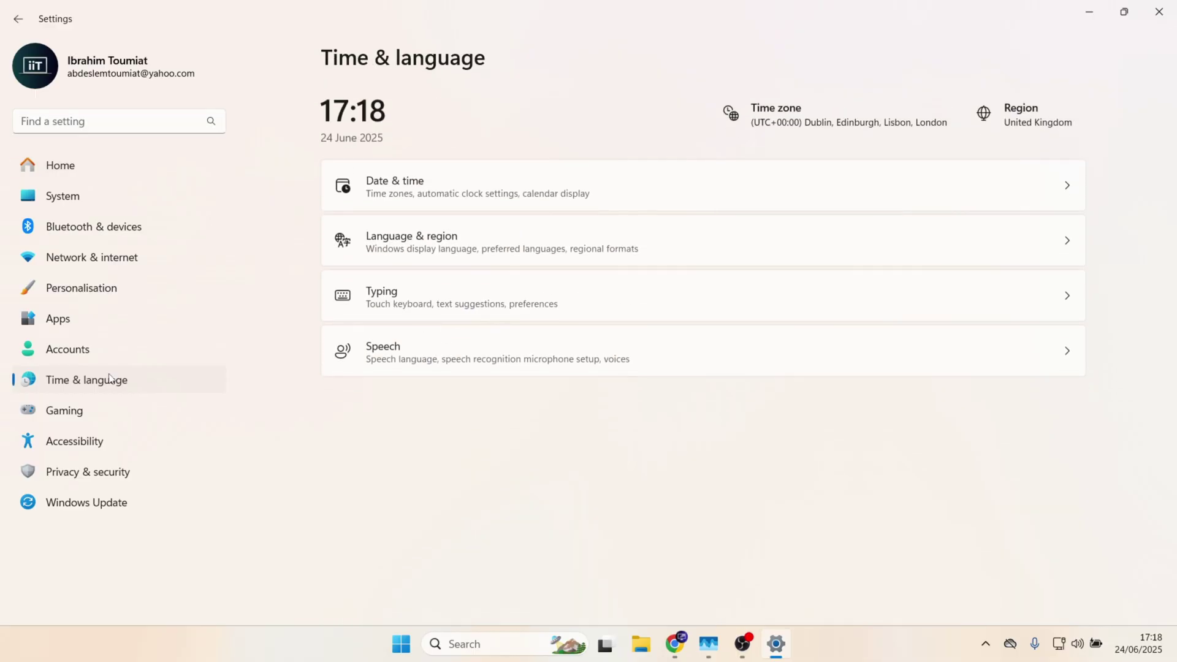
click(521, 191)
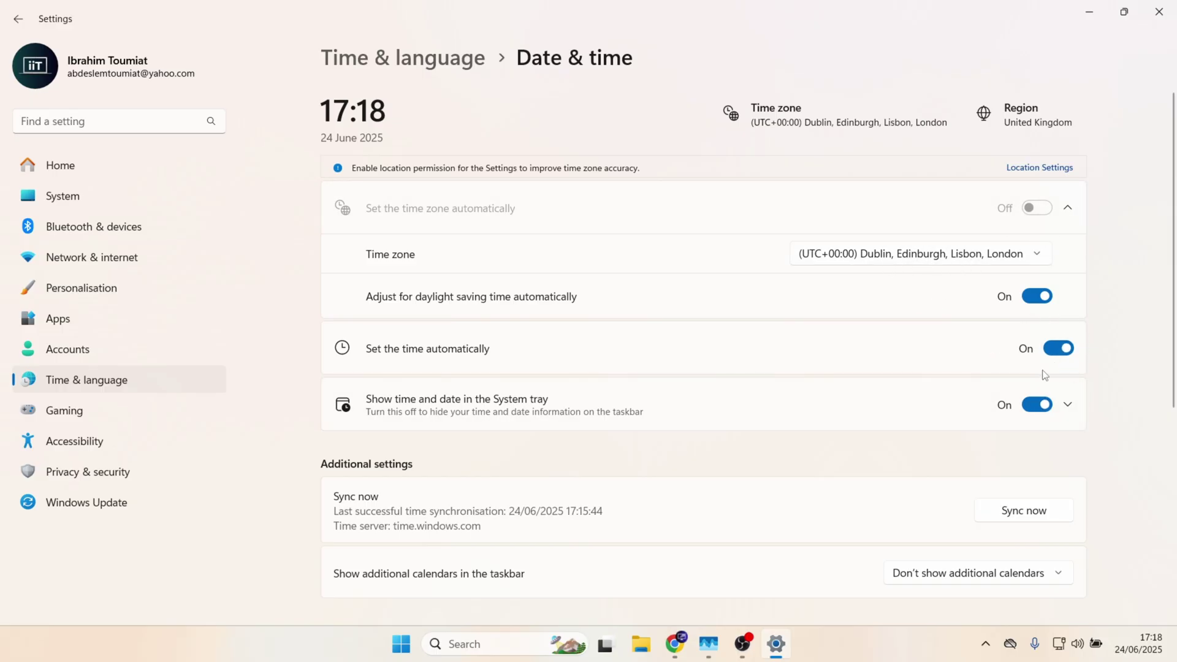
click(1035, 517)
Minimize Settings and reopen Microsoft Store via a Windows Search for 'microsoft'
click(1088, 15)
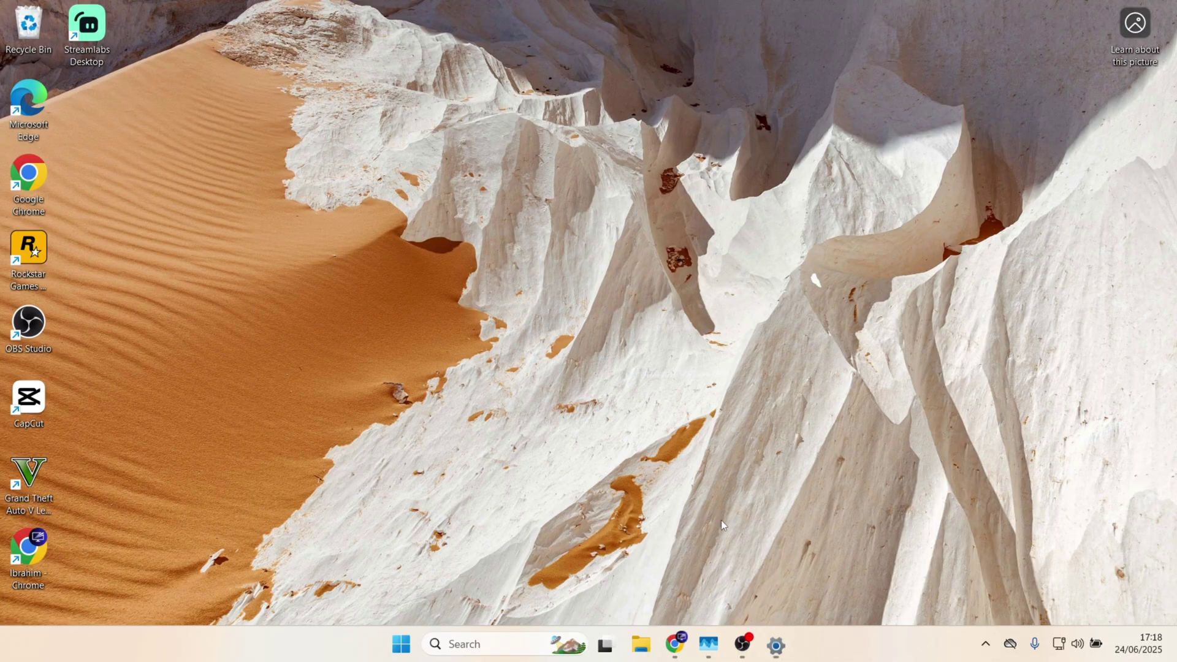
click(539, 640)
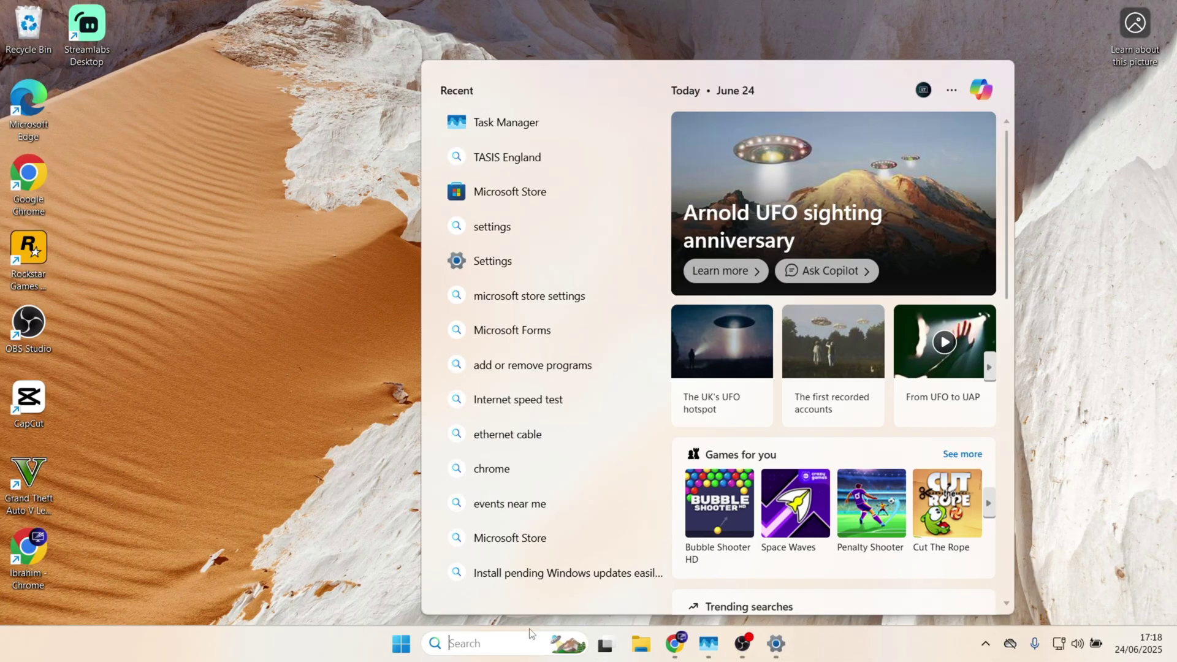
text(microsoft)
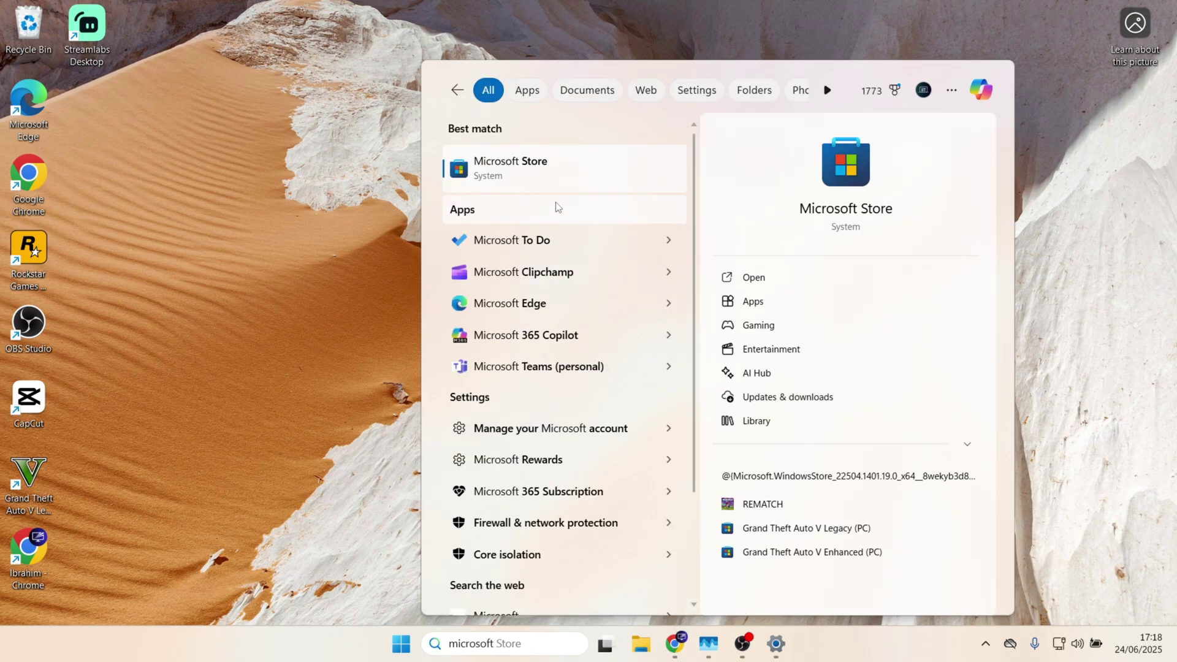
click(576, 174)
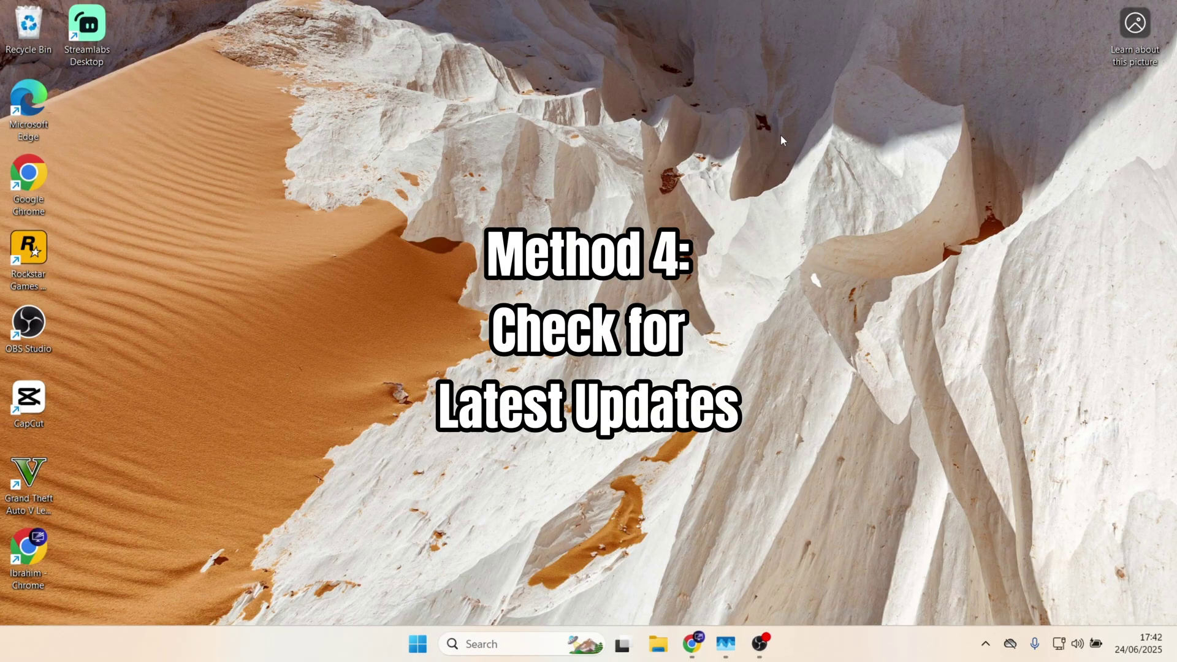
Open Settings and check Windows Update, where the Defender update KB2267602 starts downloading
click(418, 645)
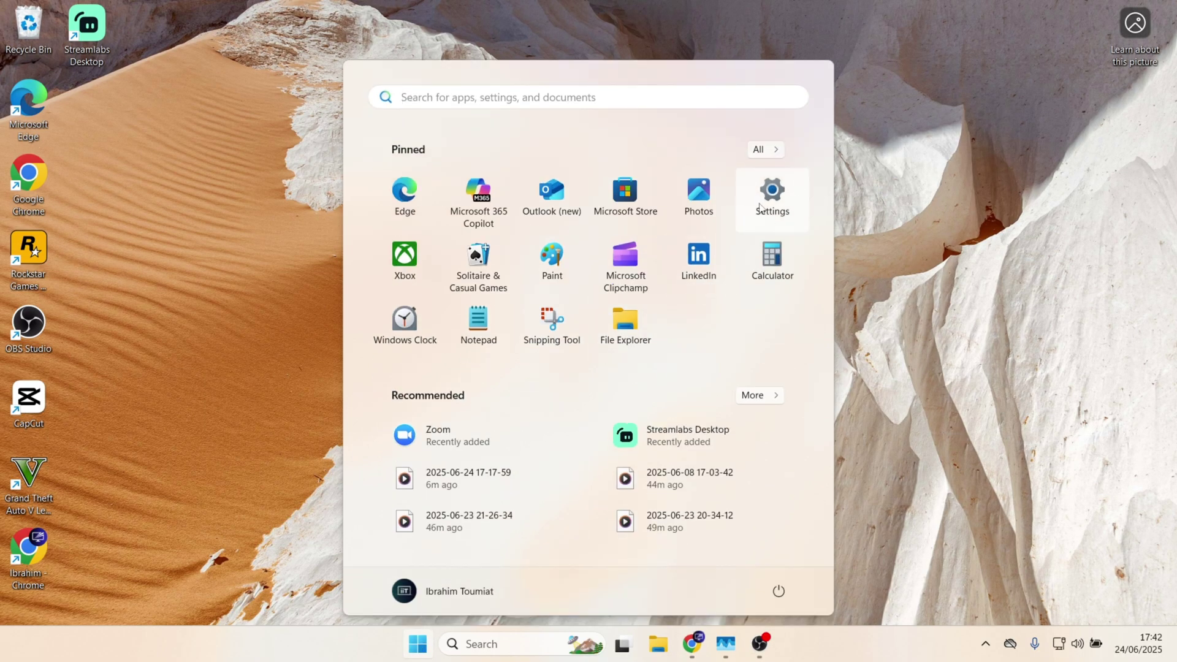
click(790, 197)
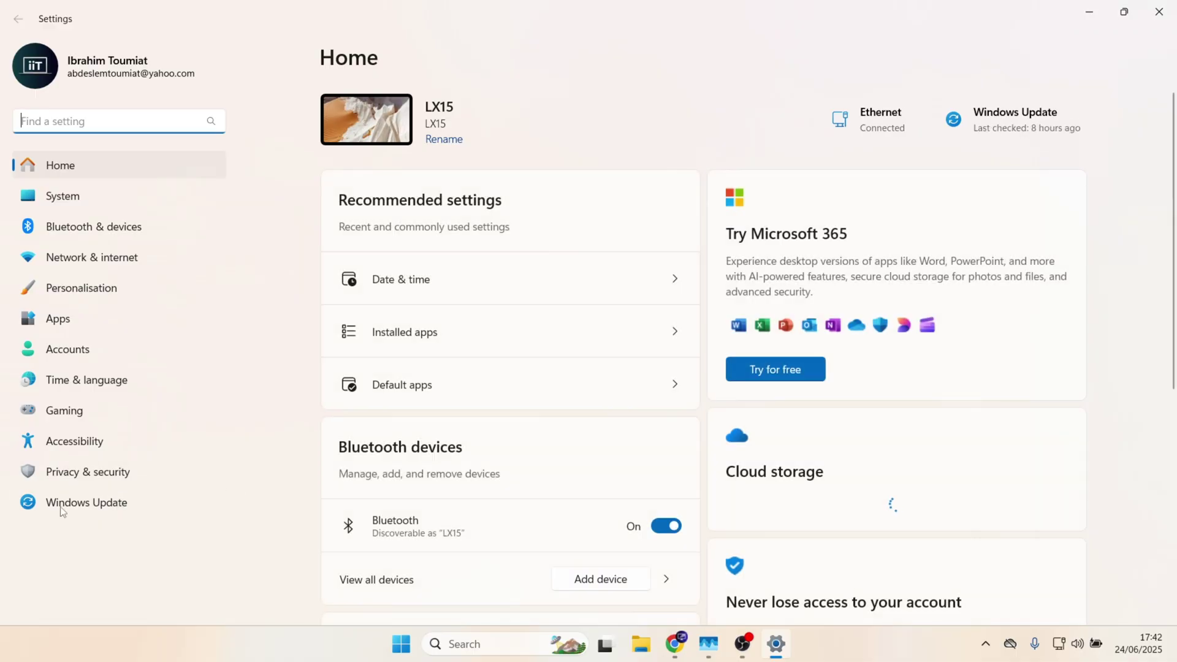
click(105, 506)
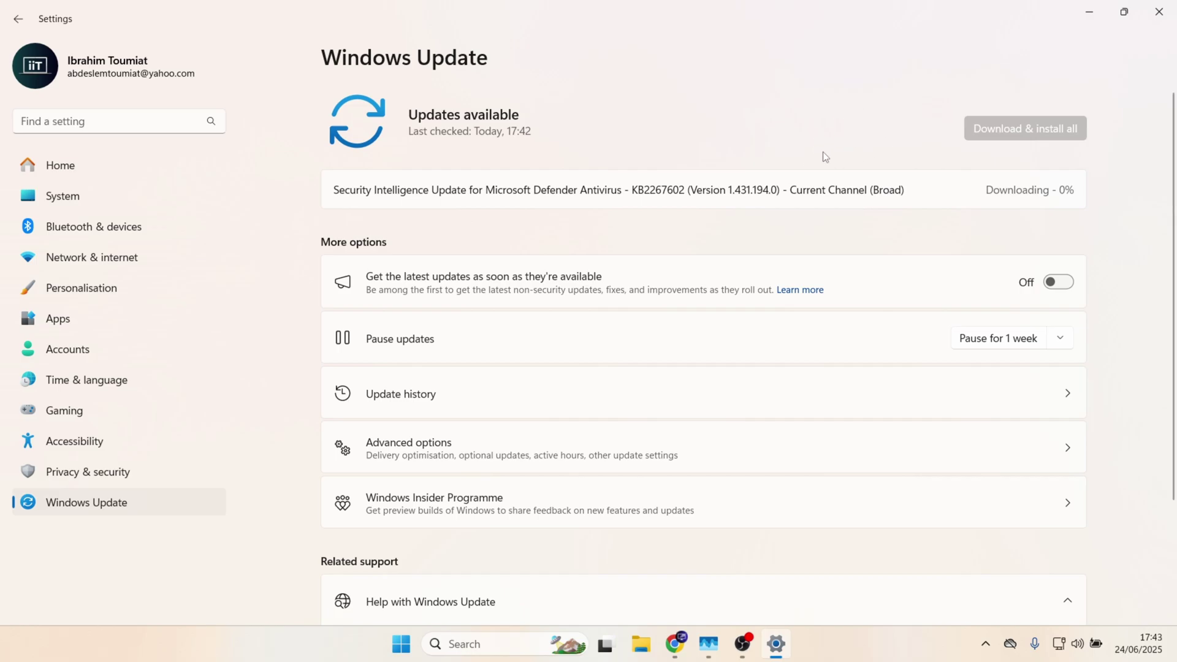
Close Settings and open Microsoft Store again by searching 'microsoft'
click(1159, 12)
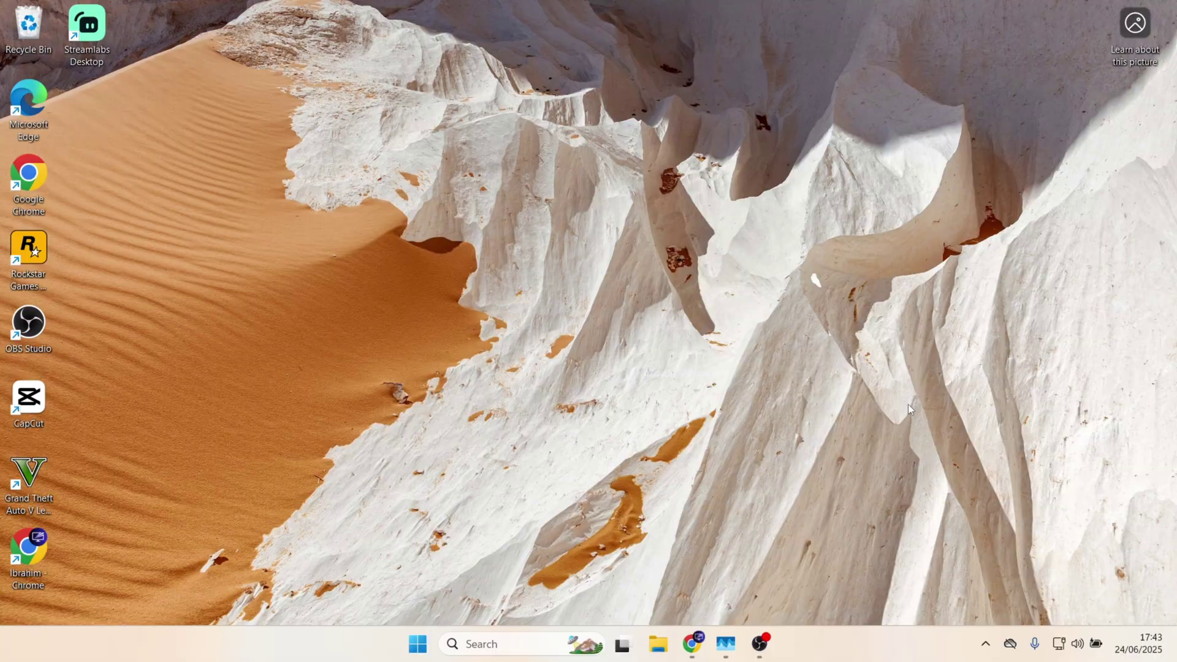
click(496, 641)
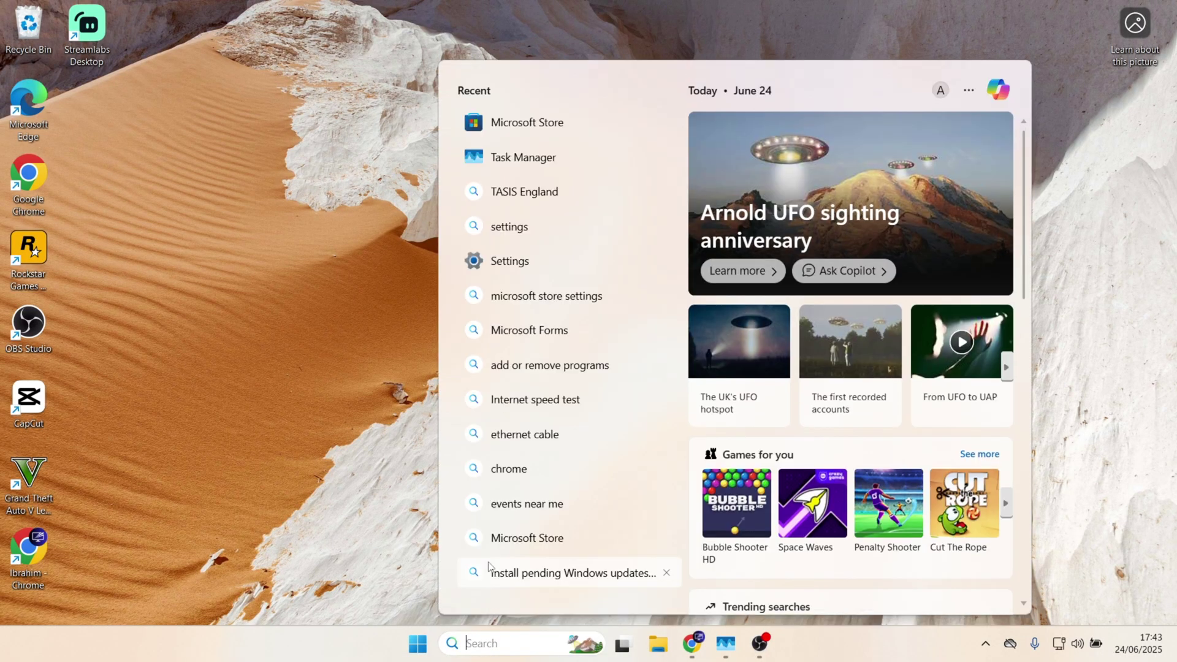
text(microsoft)
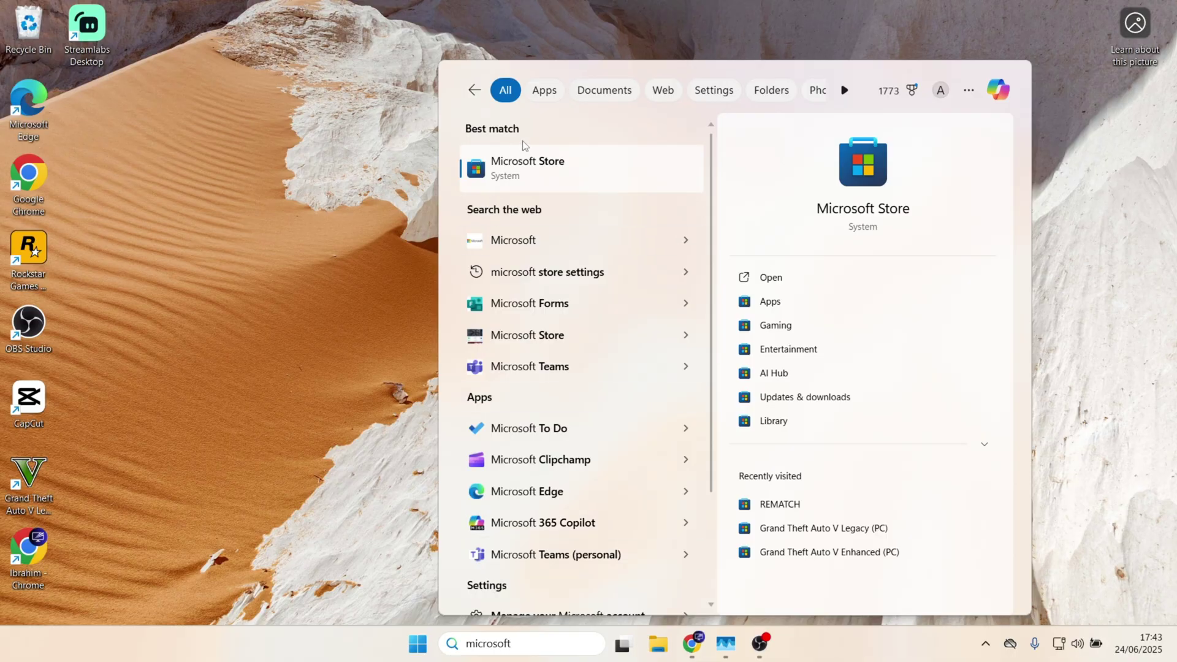
click(556, 175)
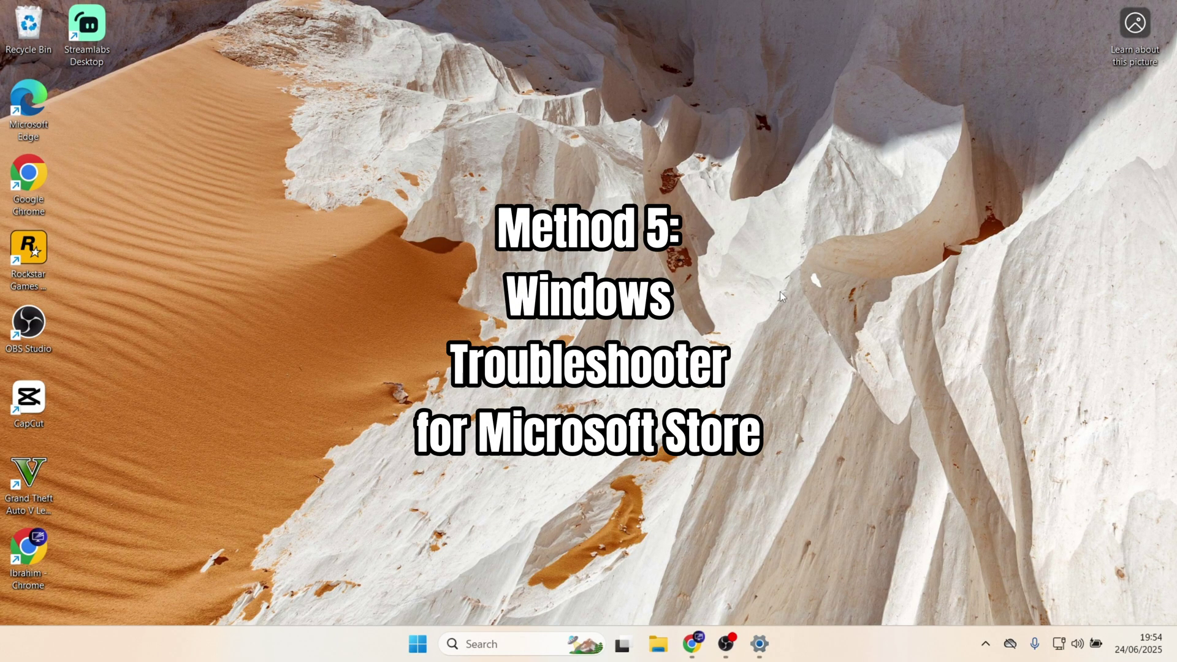
Search 'find and fix problems with microsoft store' and run the Microsoft Store Apps troubleshooter
click(501, 651)
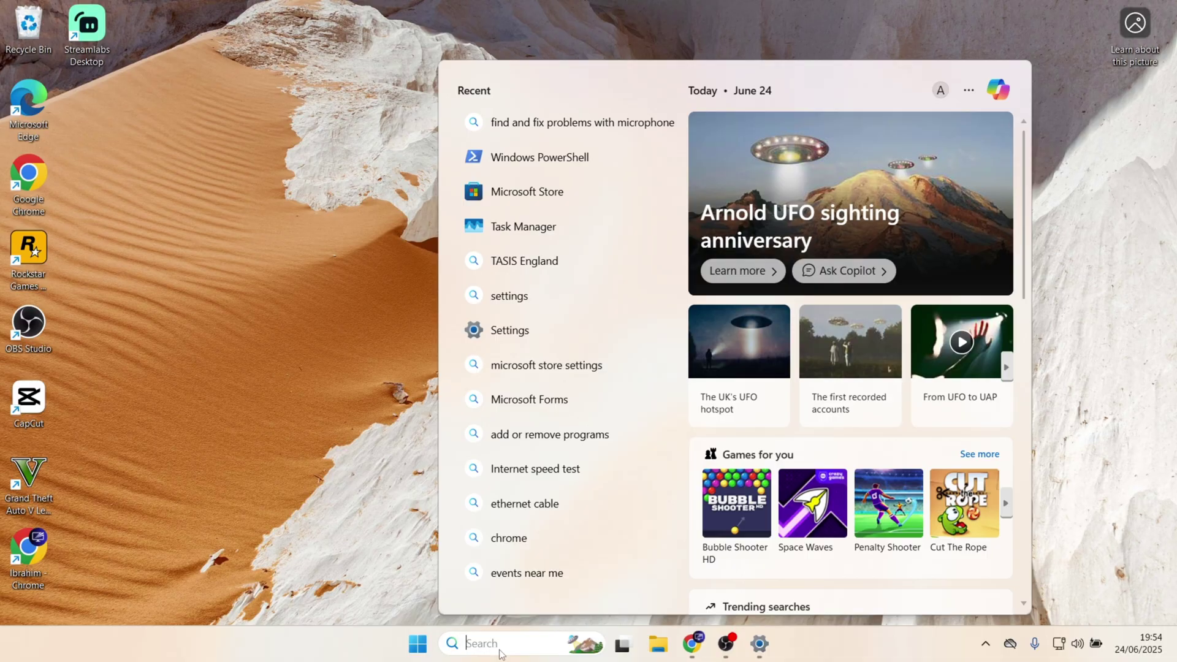
text(find and )
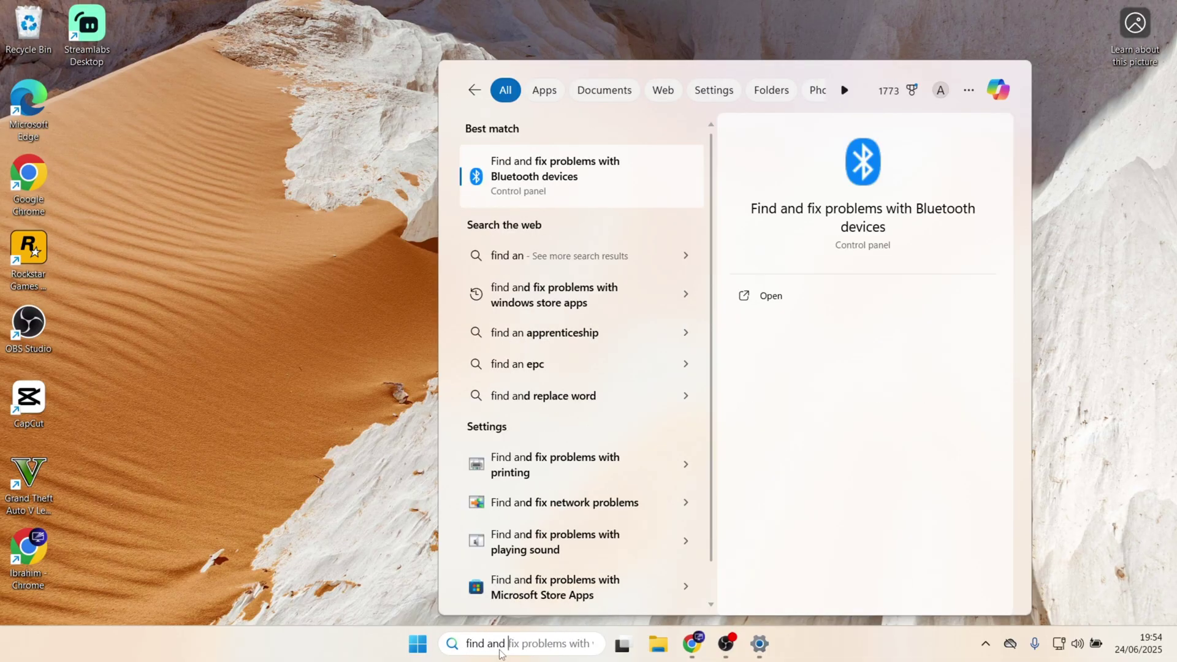
text(fix probl)
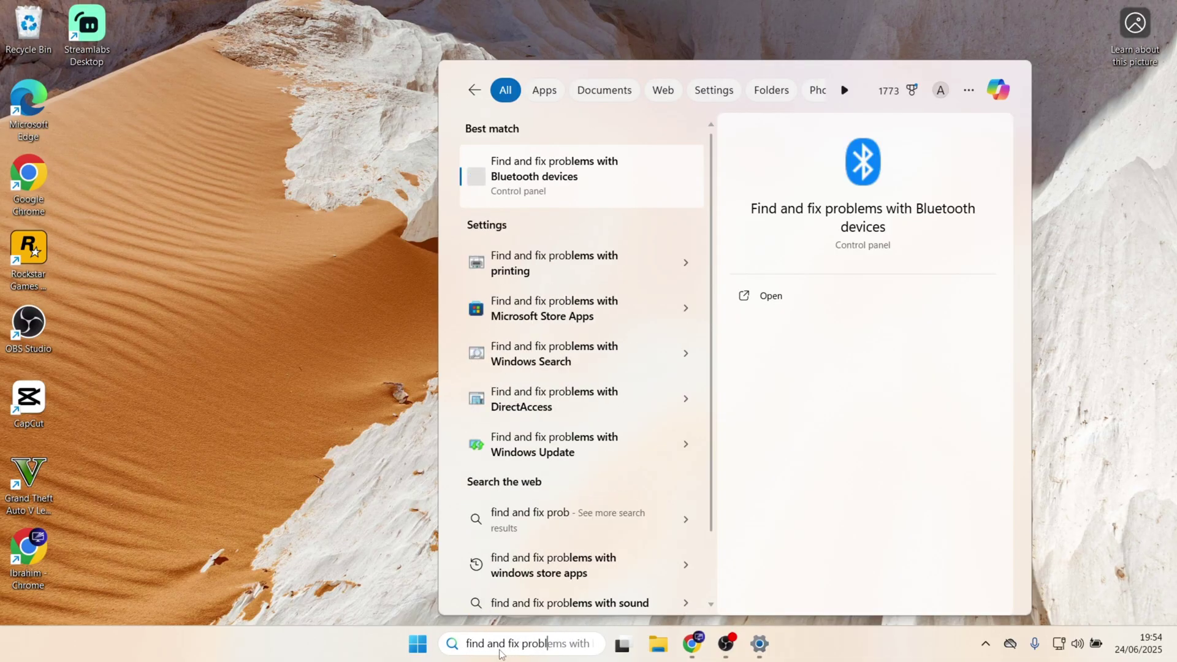
text(ems with mic)
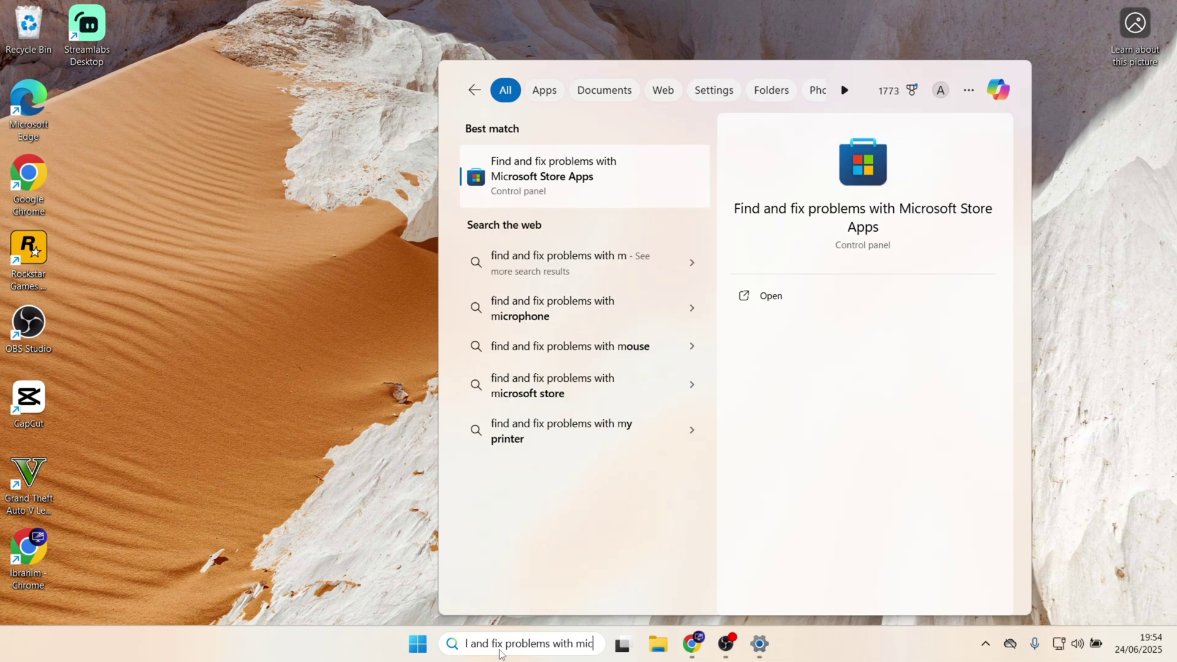
text(rosoft store)
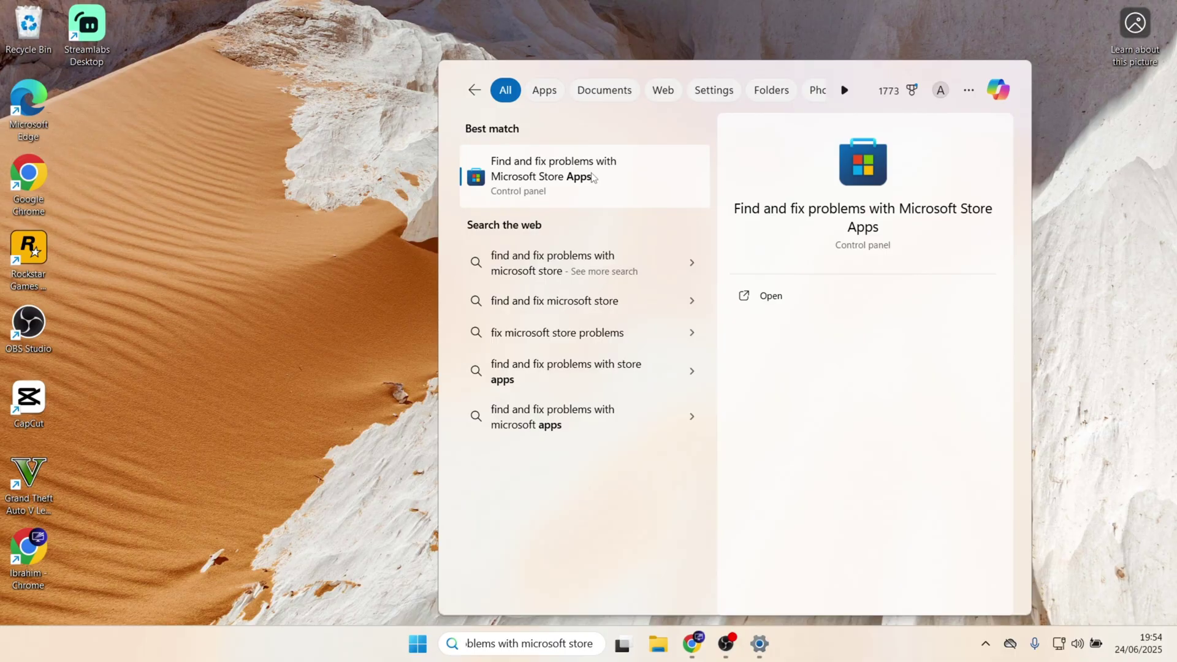
click(532, 167)
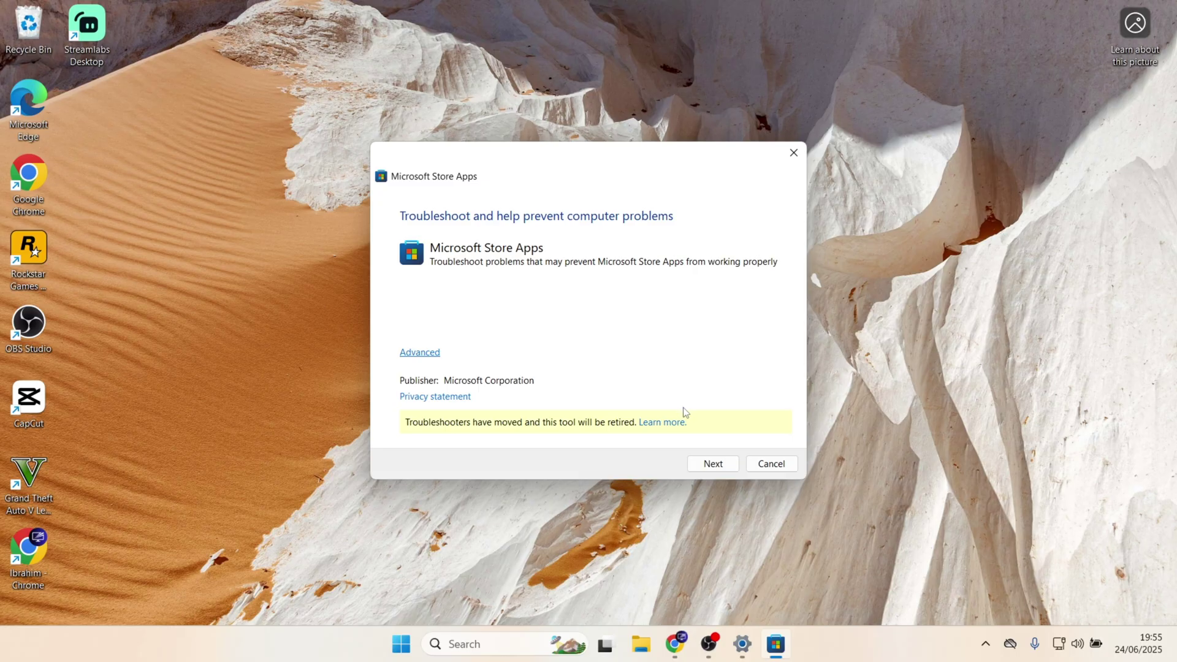
click(709, 466)
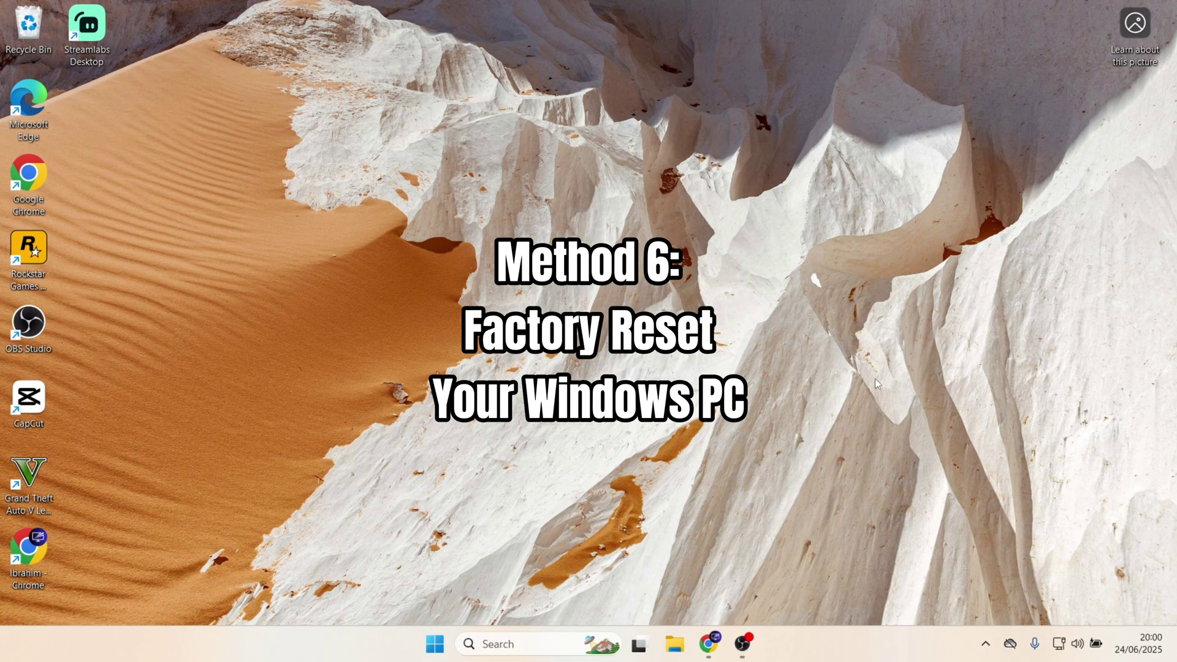
In Settings > System > Recovery, start Reset PC to reach the Keep my files / Remove everything choice
click(435, 645)
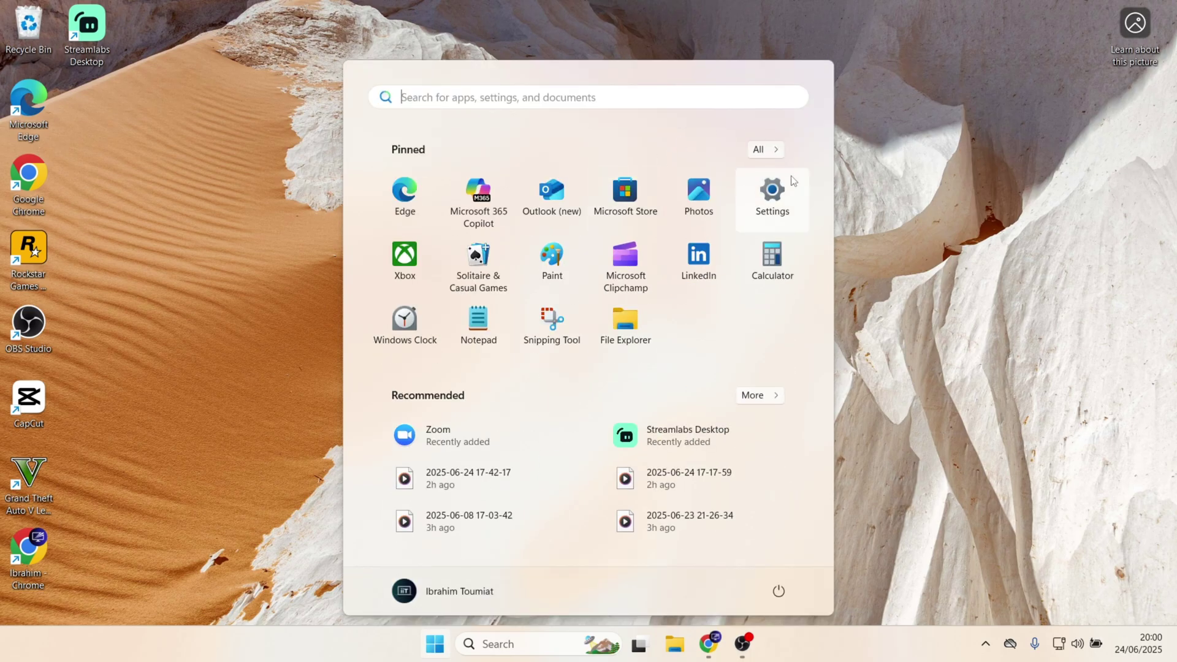
click(773, 193)
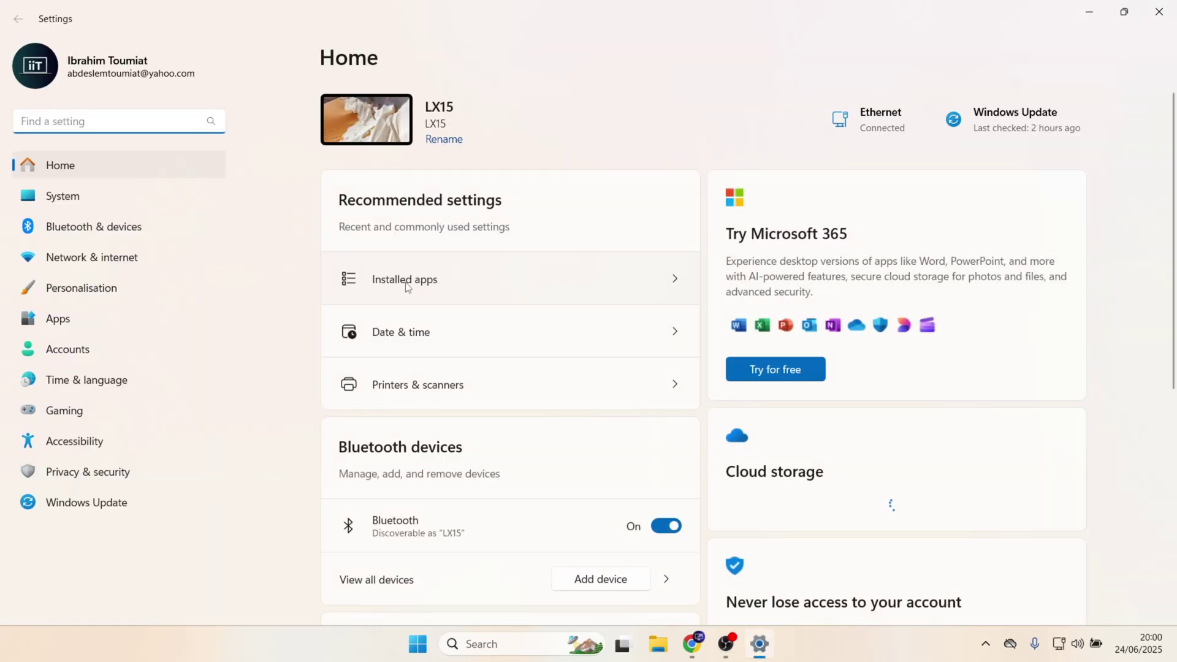
click(126, 192)
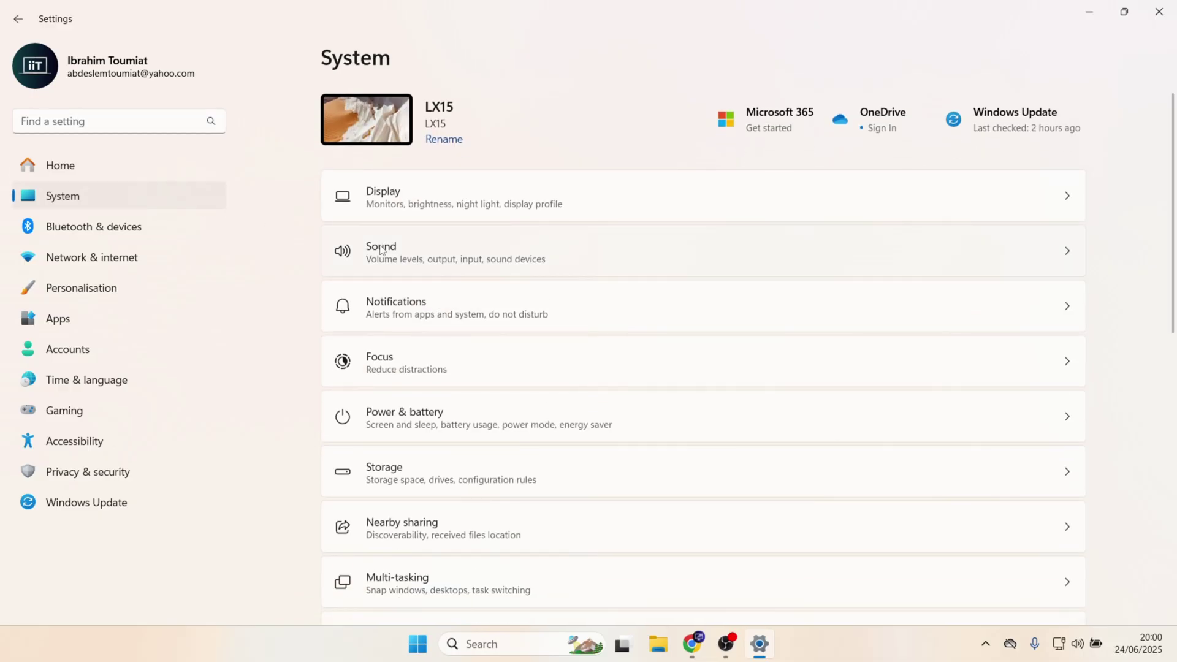
scroll(457, 290, down, 2)
scroll(456, 291, down, 5)
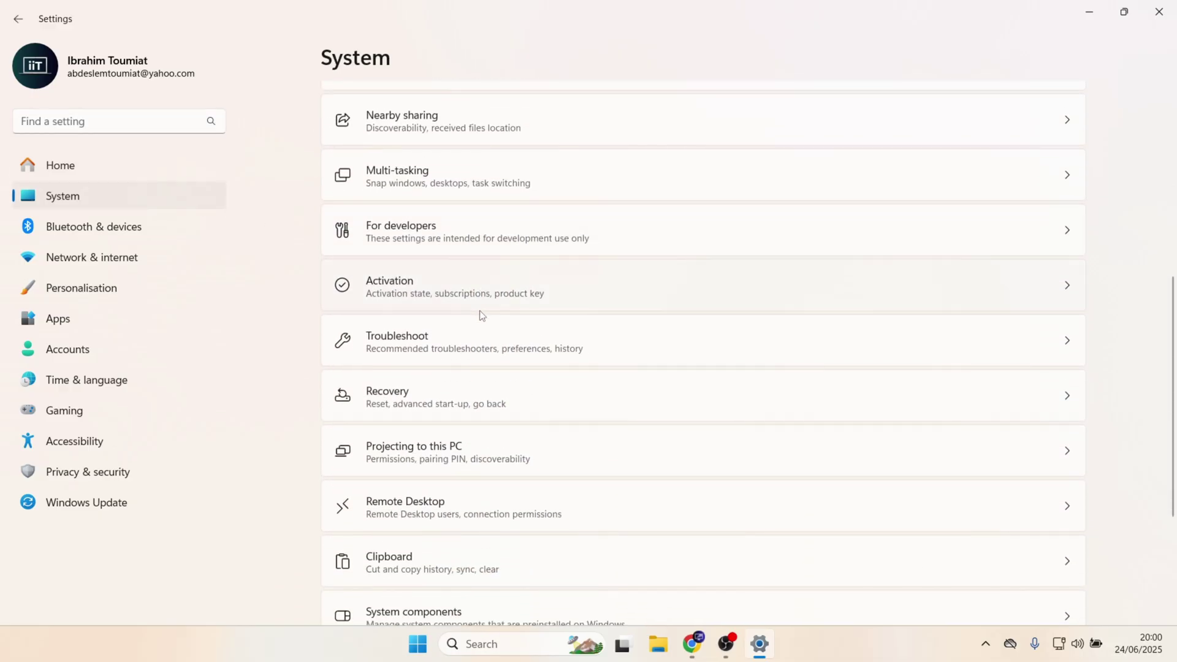
click(508, 403)
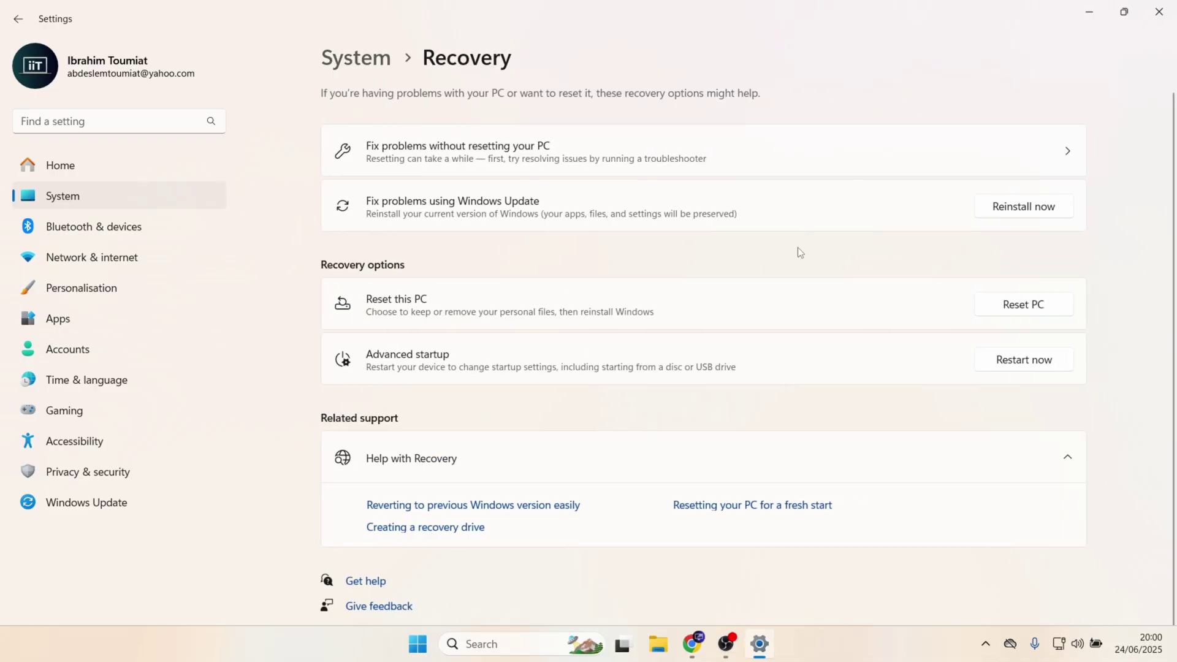
click(1024, 305)
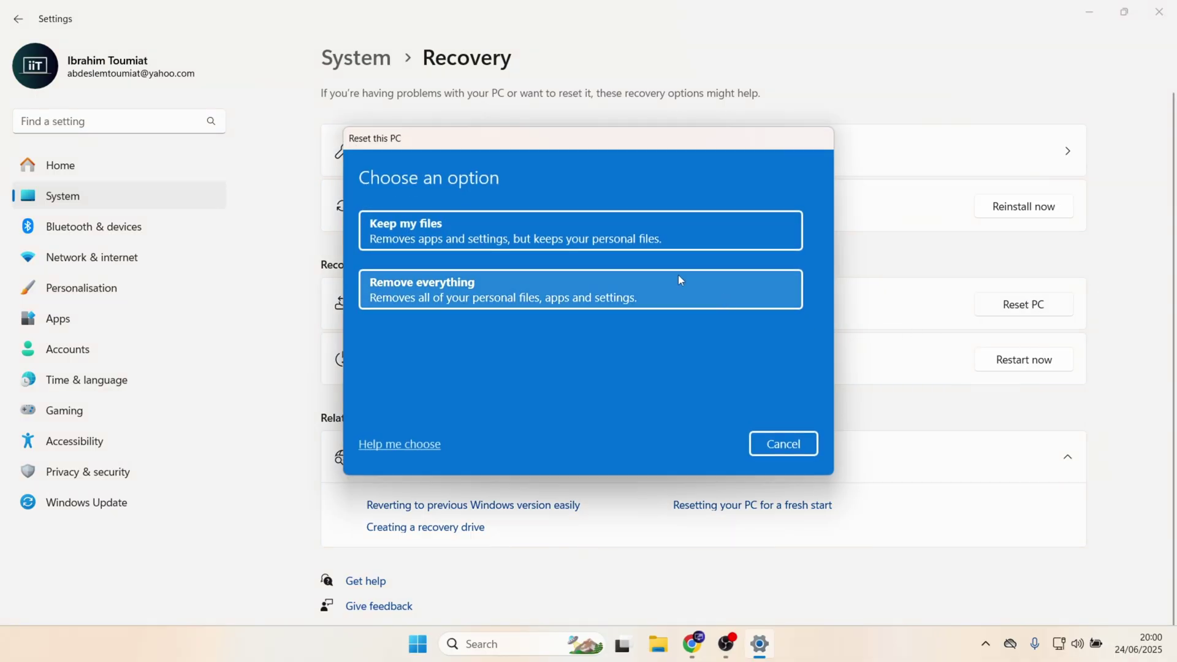